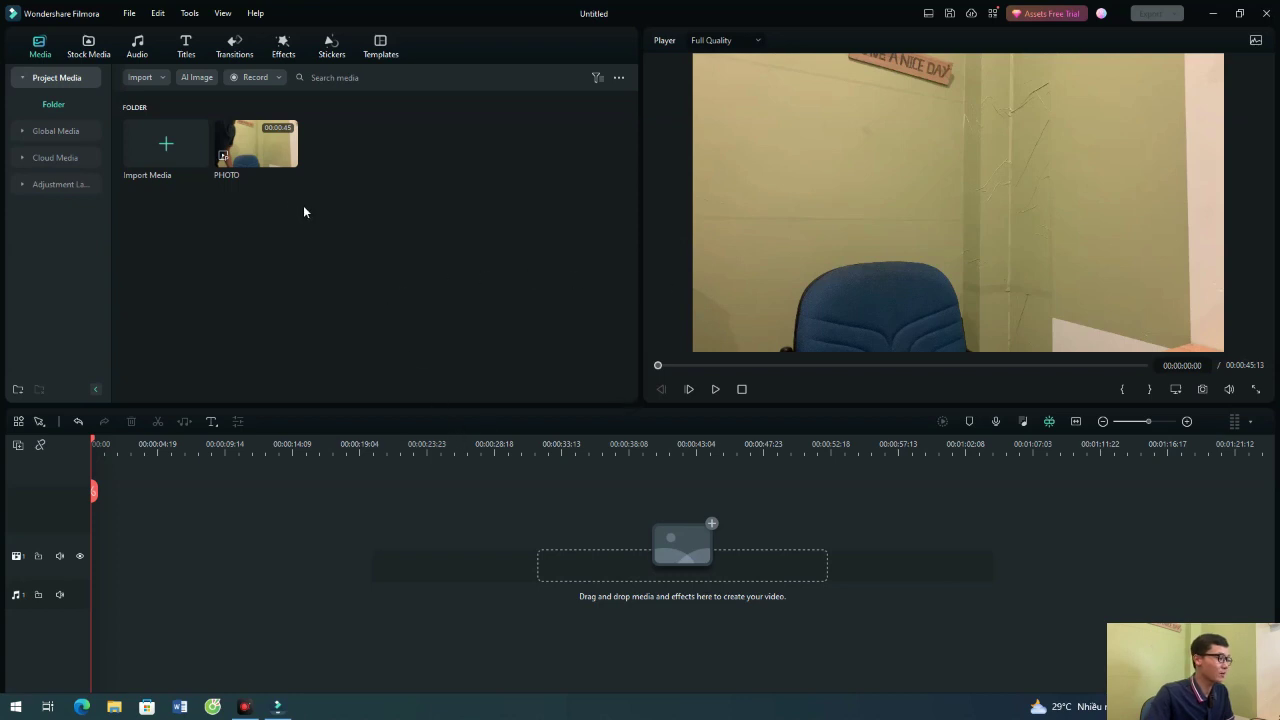
Add the PHOTO clip with Keep Project Settings and find the hands-raised frame near 00:00:35:15
drag(256, 143, 95, 565)
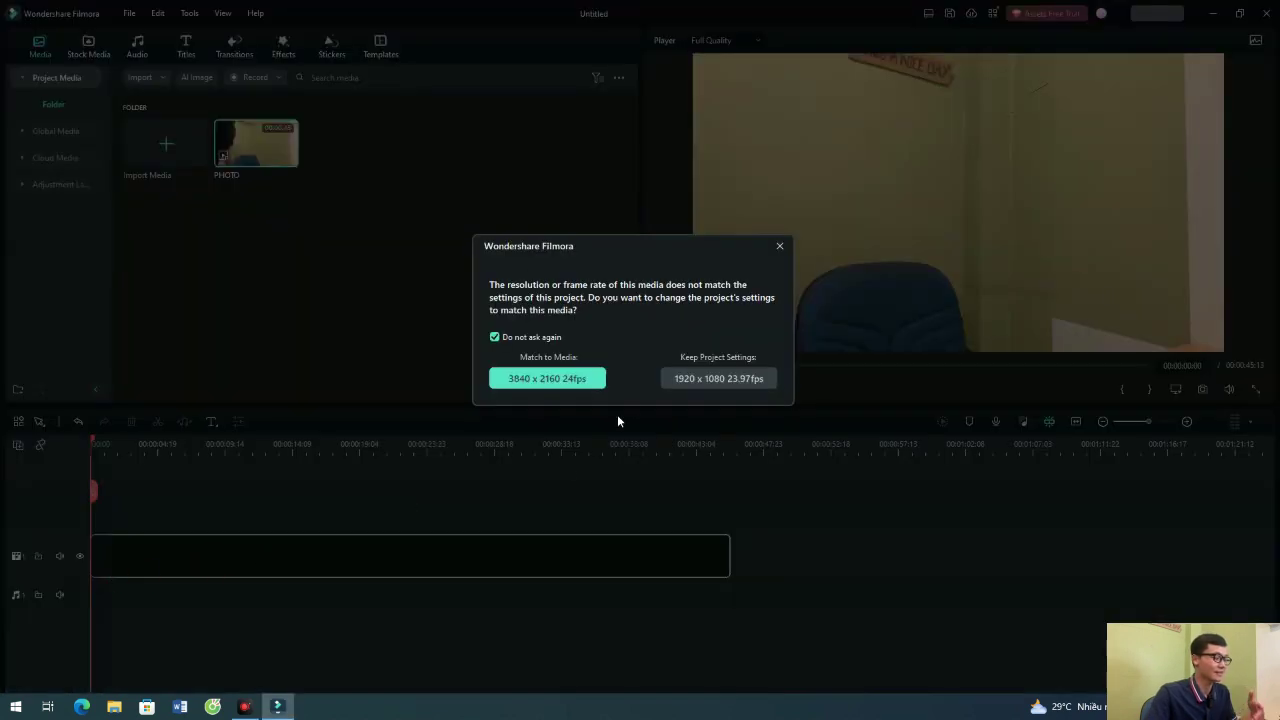
click(683, 380)
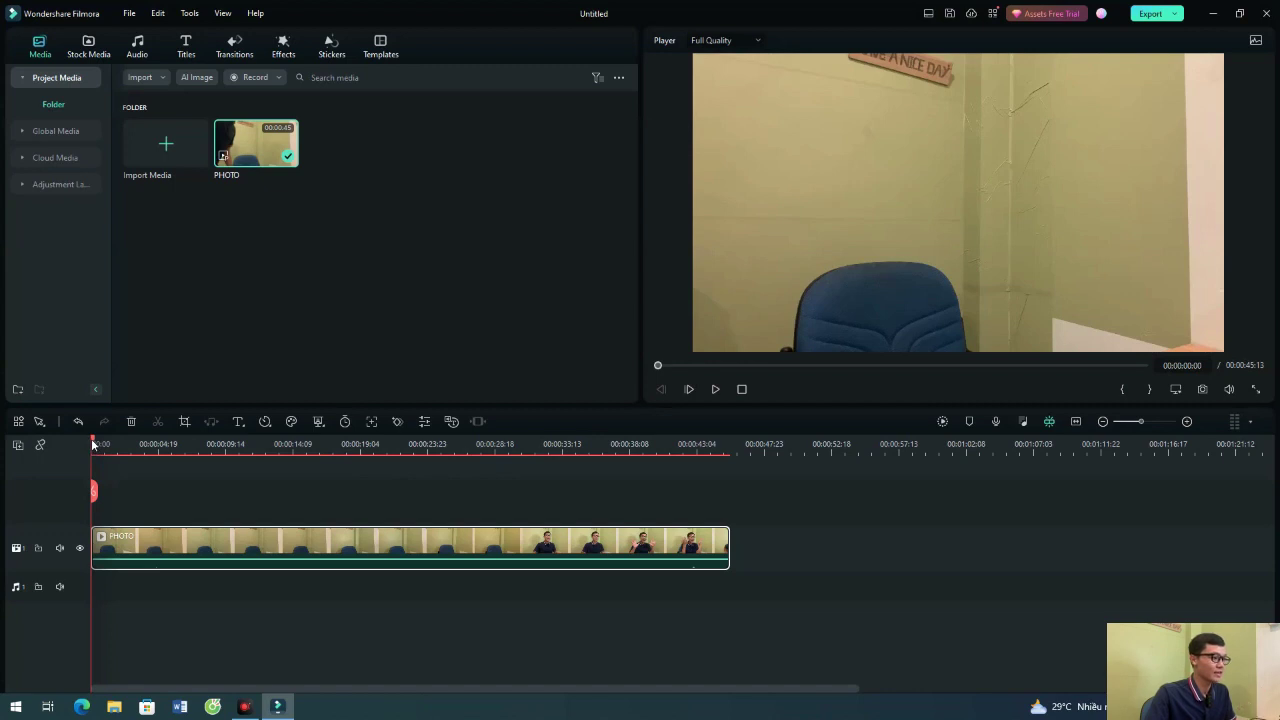
mouse_move(93, 445)
mouse_down()
mouse_move(466, 528)
mouse_move(555, 520)
mouse_up()
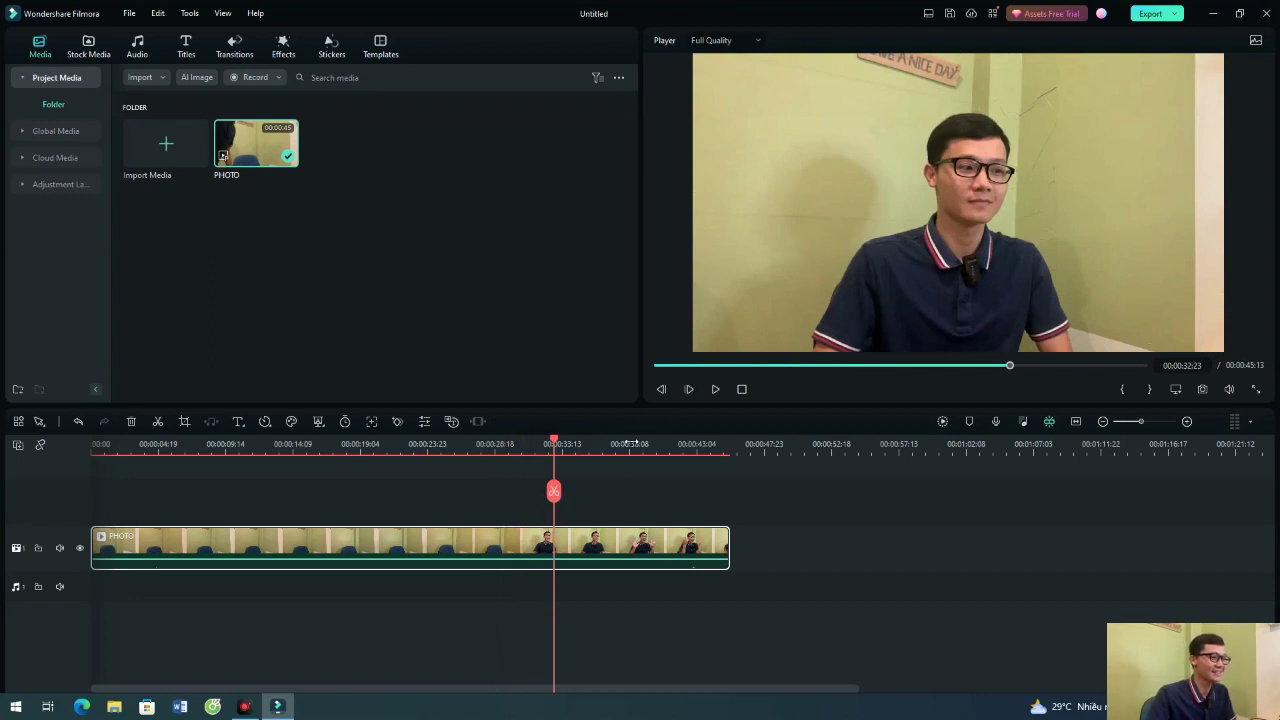
click(715, 389)
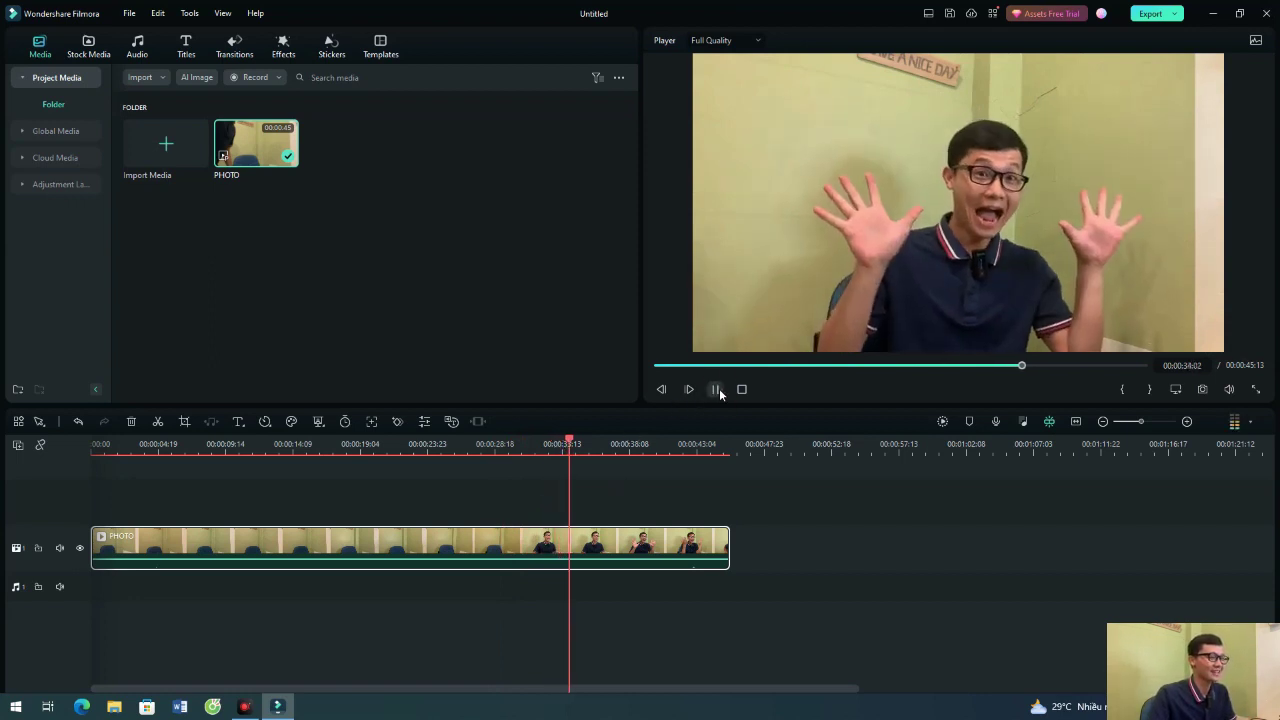
click(715, 389)
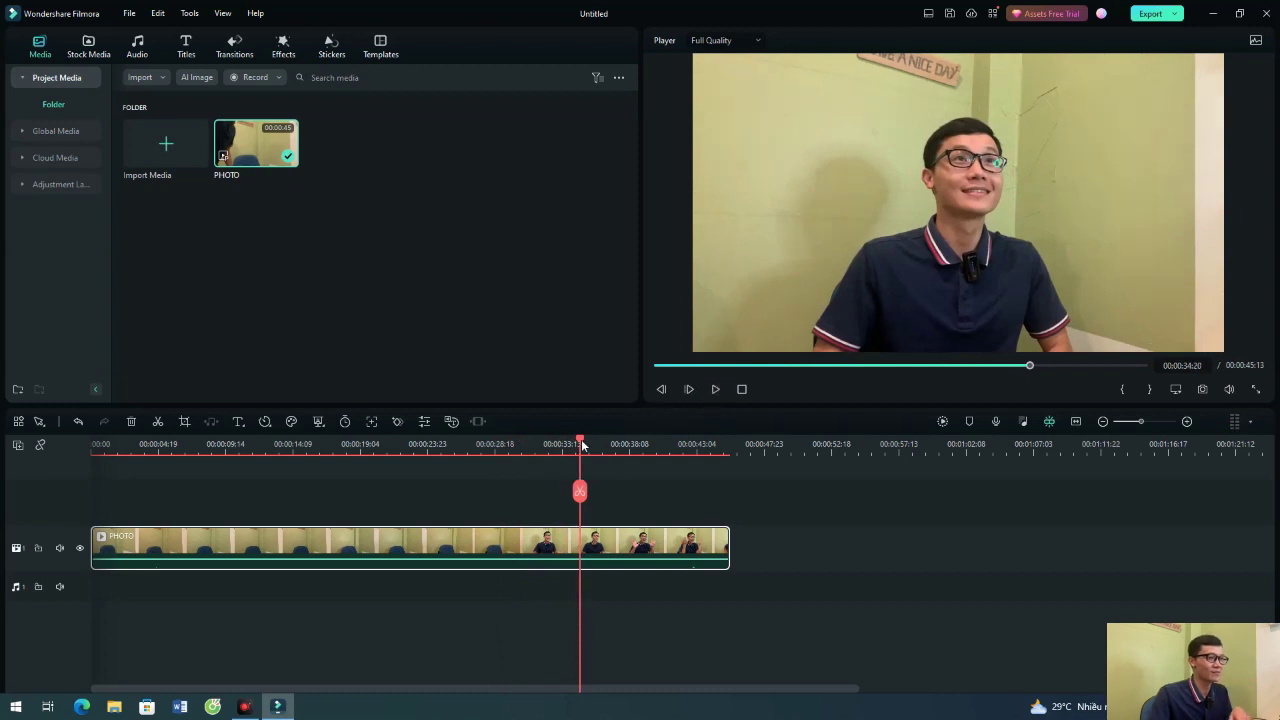
mouse_move(594, 443)
mouse_down()
mouse_move(574, 450)
mouse_move(591, 450)
mouse_up()
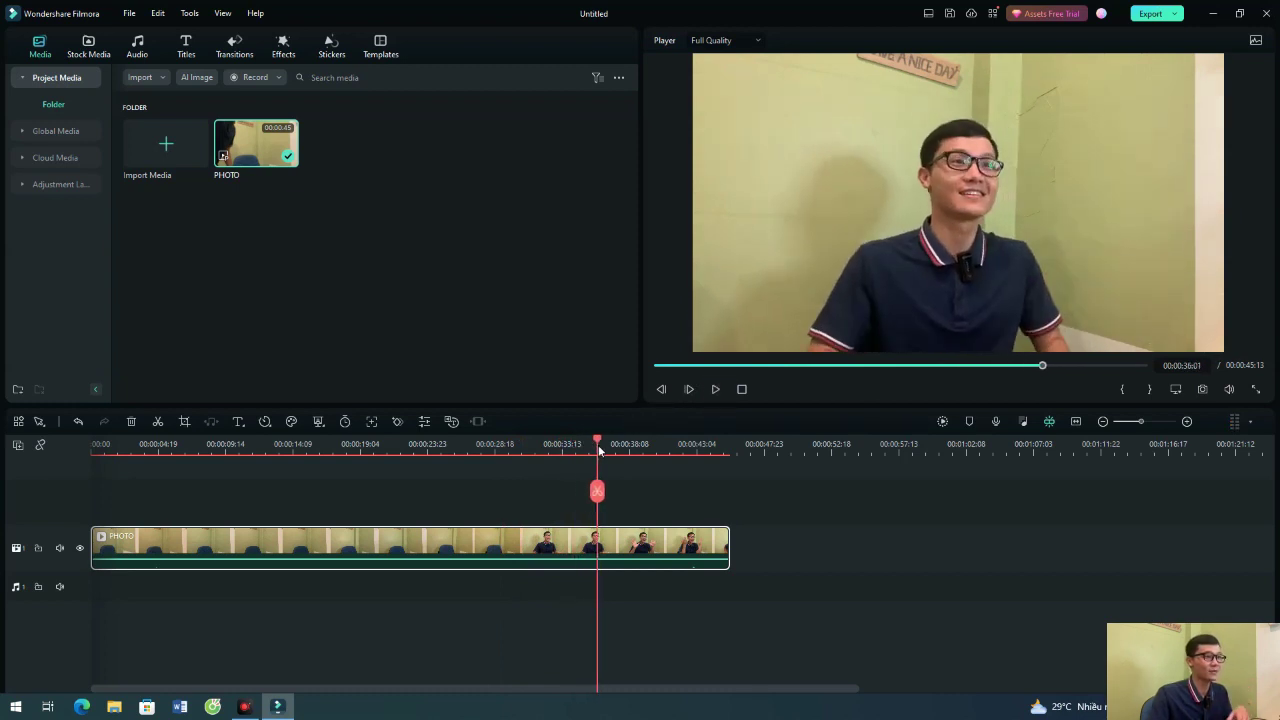
click(884, 360)
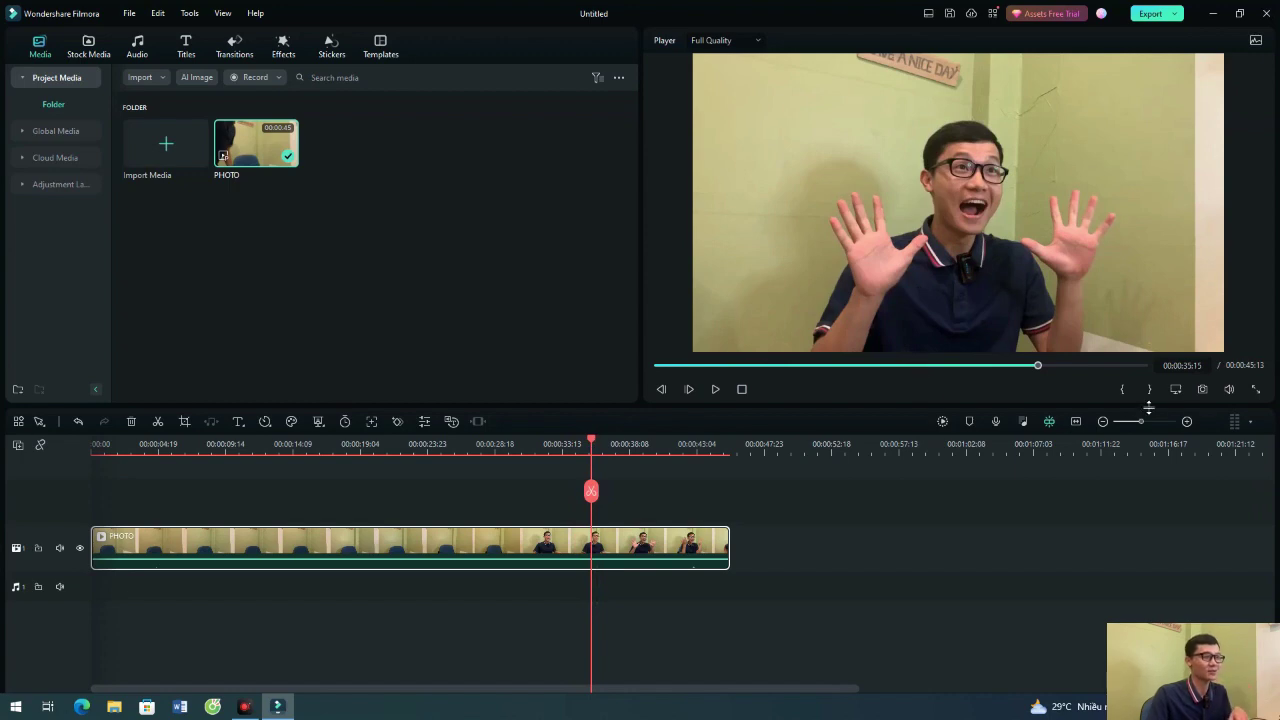
Save the current frame as JPG Snapshot_5, delete the PHOTO clip, and preview the still
click(1202, 389)
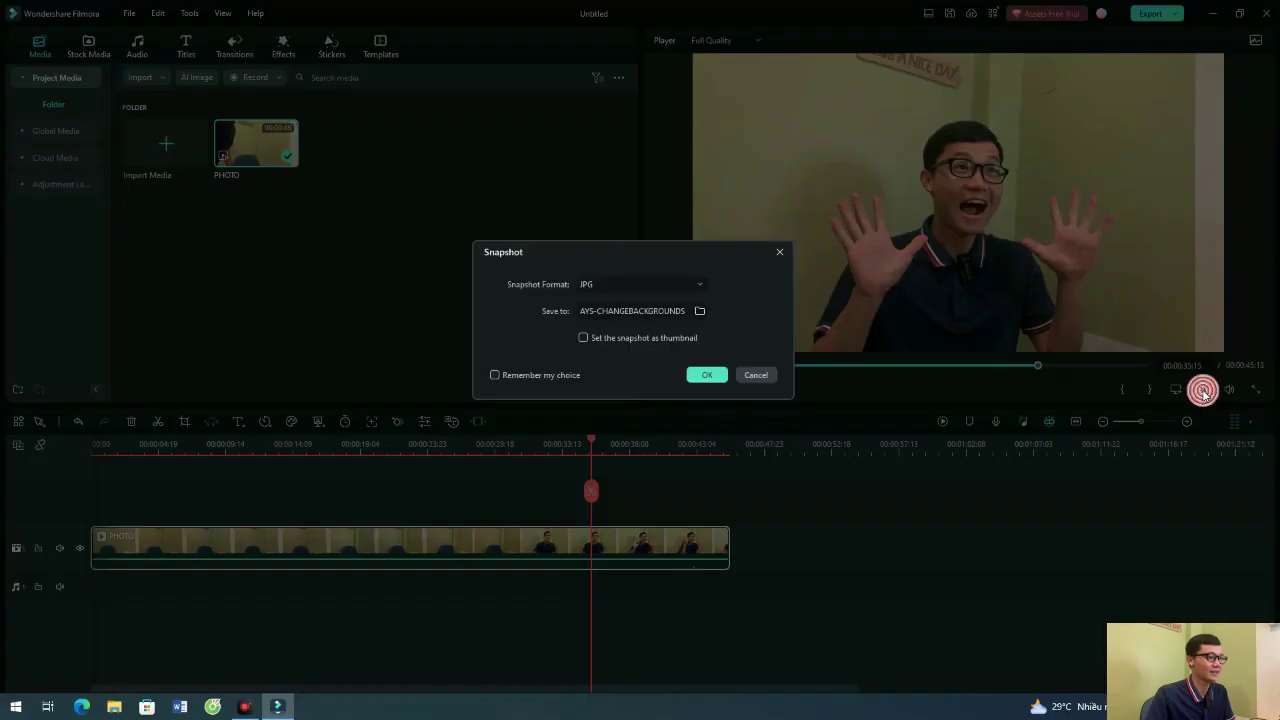
click(705, 375)
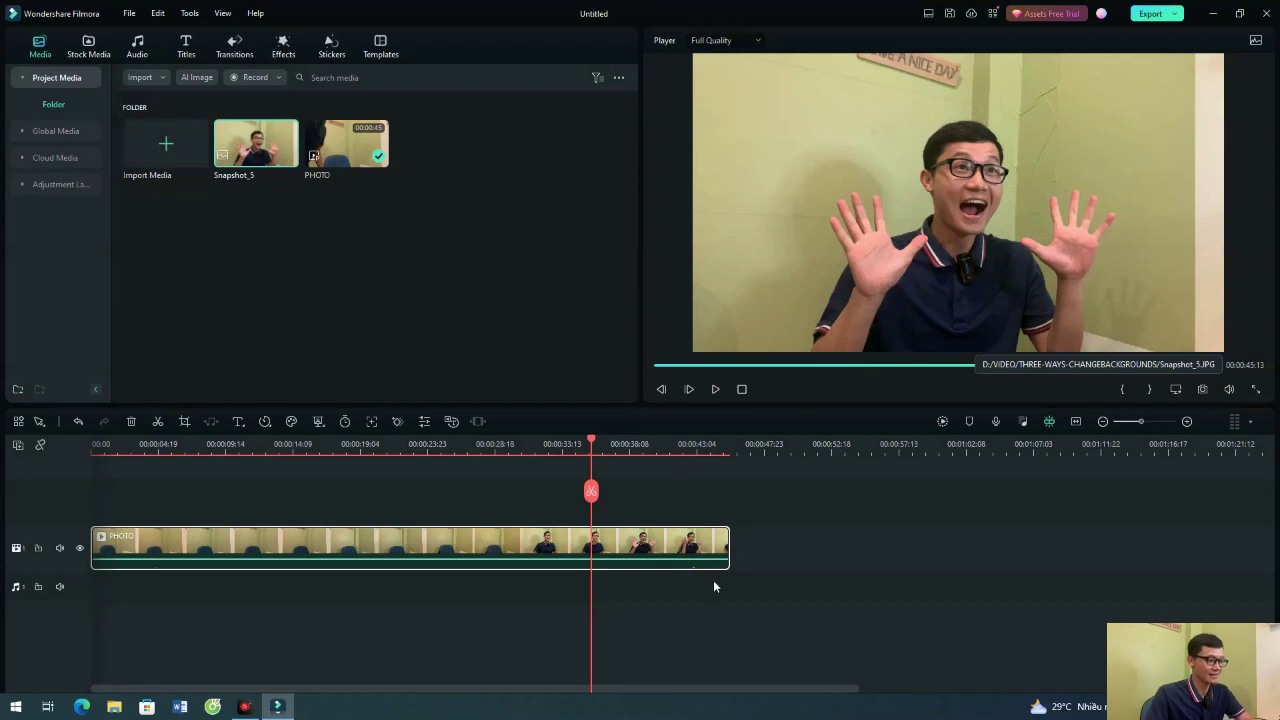
key(Delete)
double_click(255, 150)
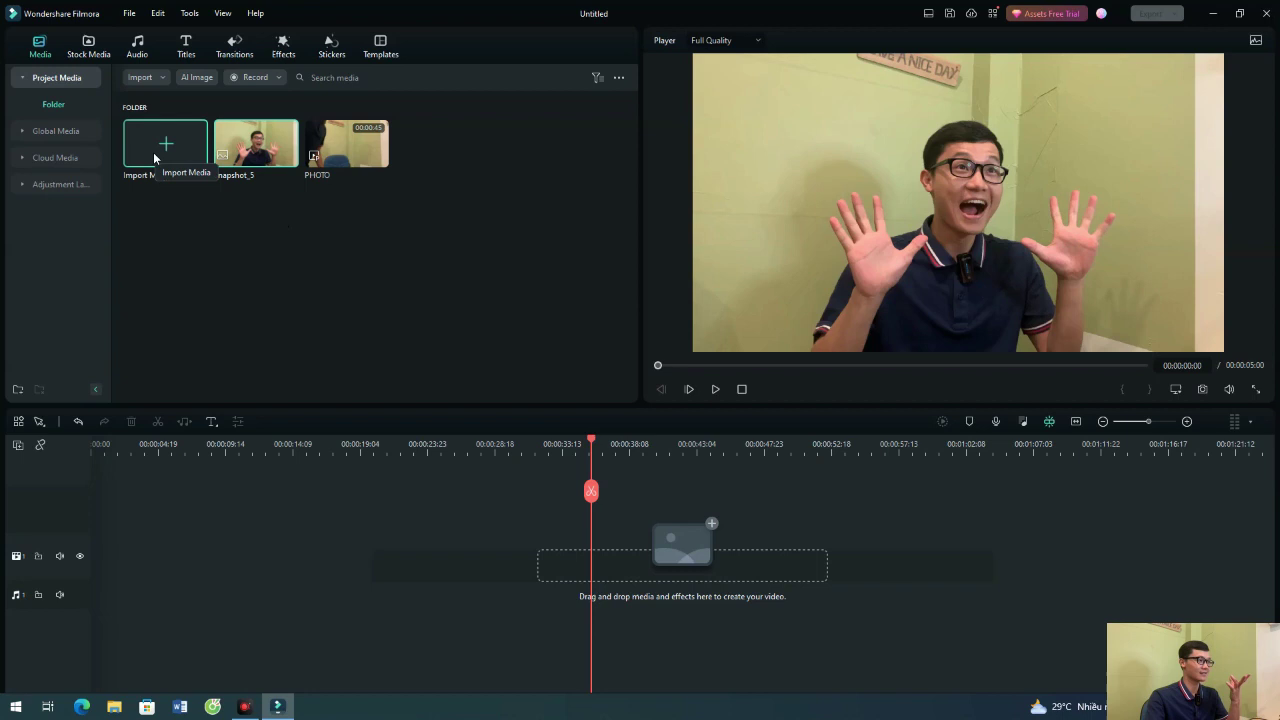
Generate an AI image from the prompt 'give a thumbnail for YouTube tutorial' and download it to media
click(208, 82)
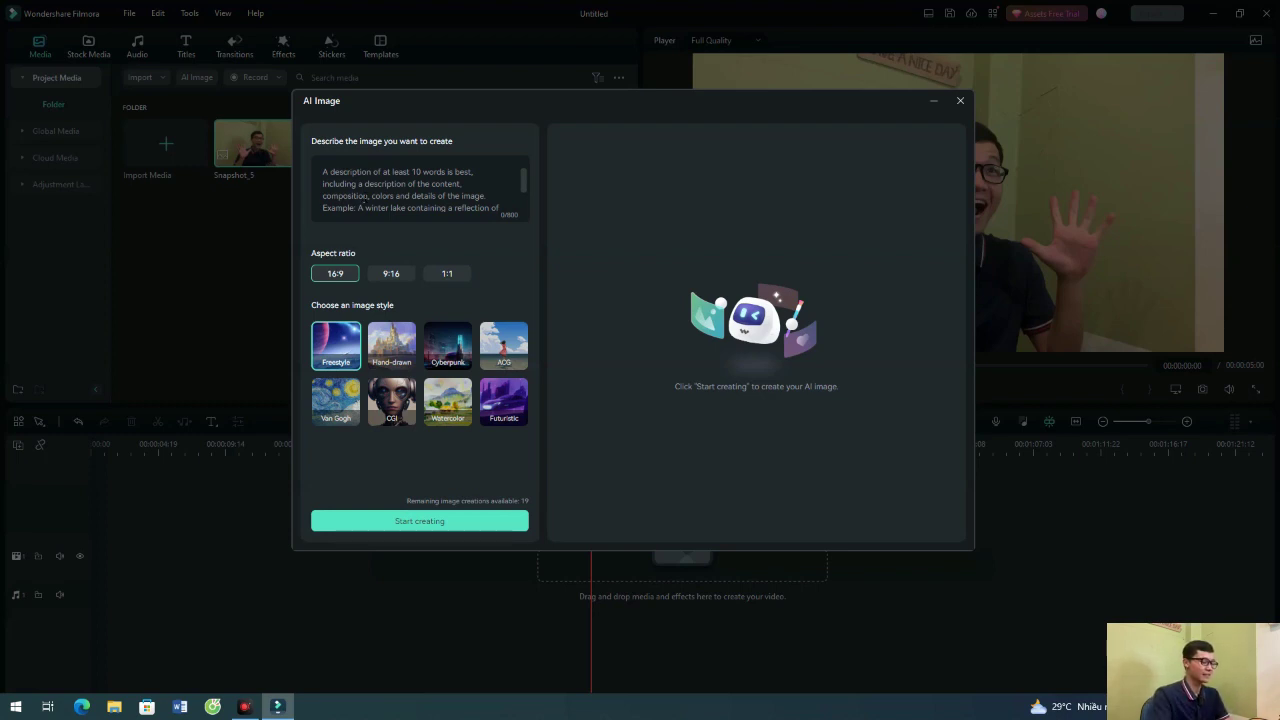
click(367, 197)
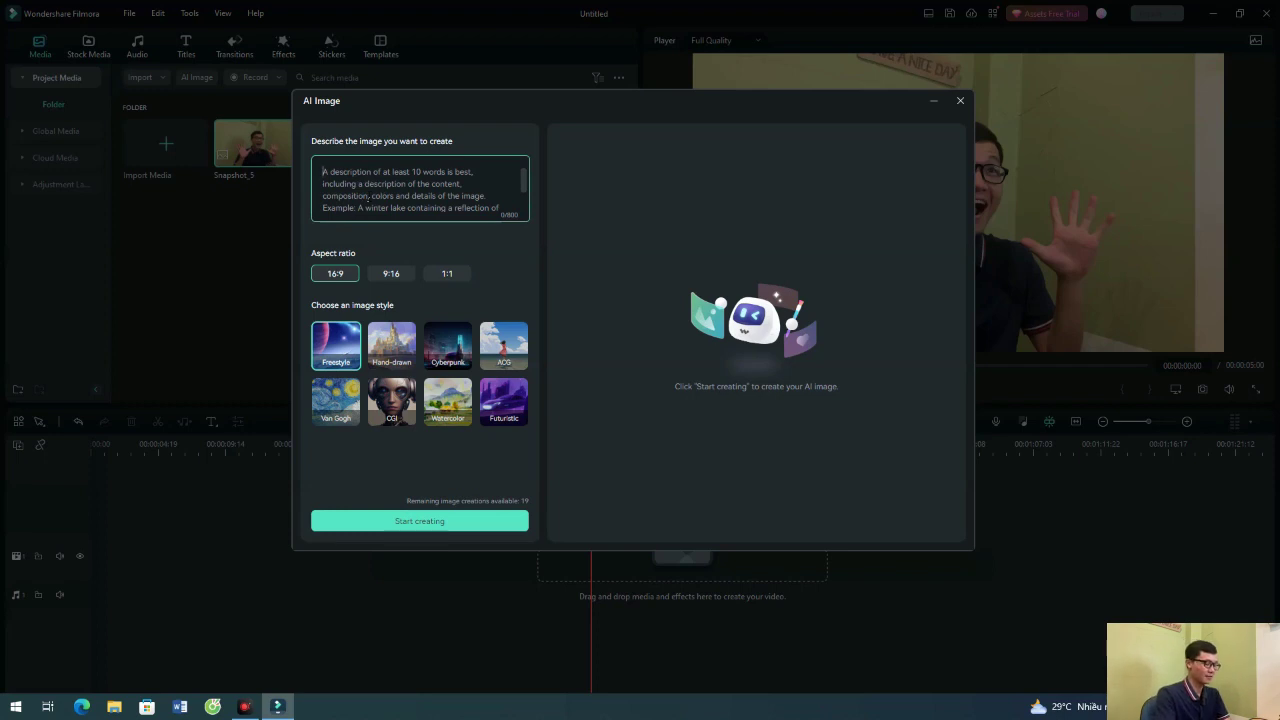
text(GIVE)
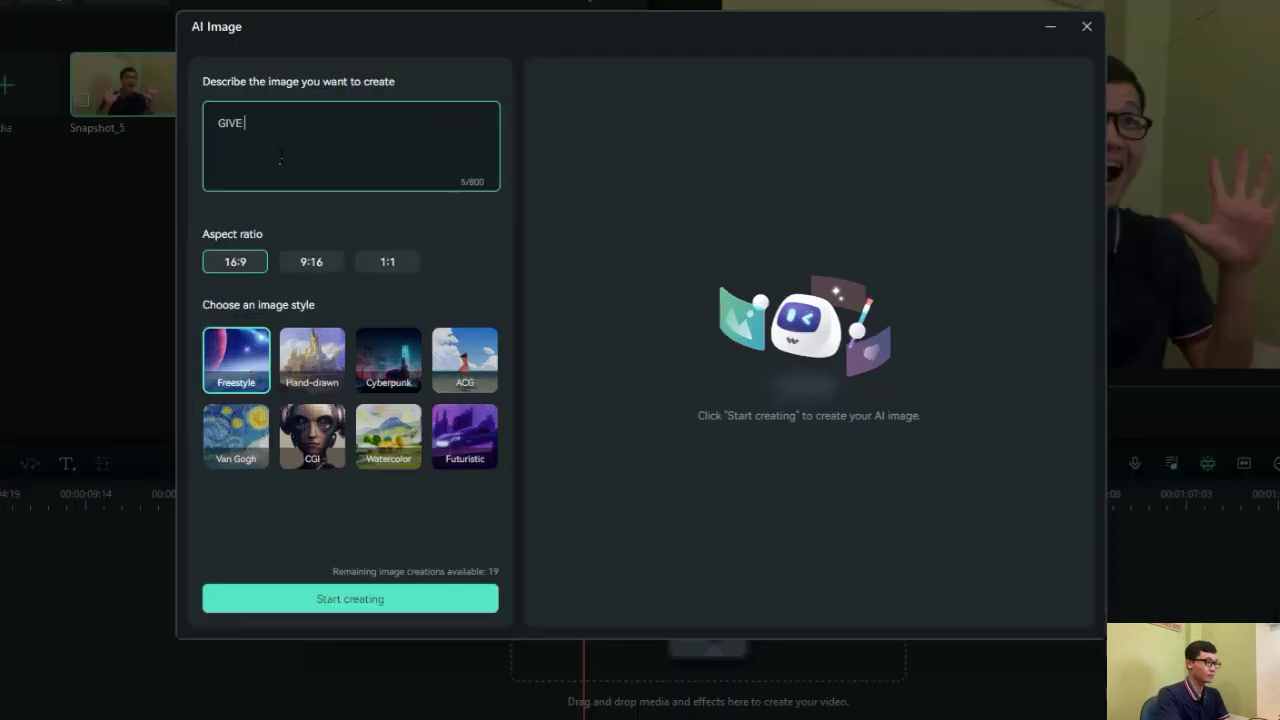
text( A THUI)
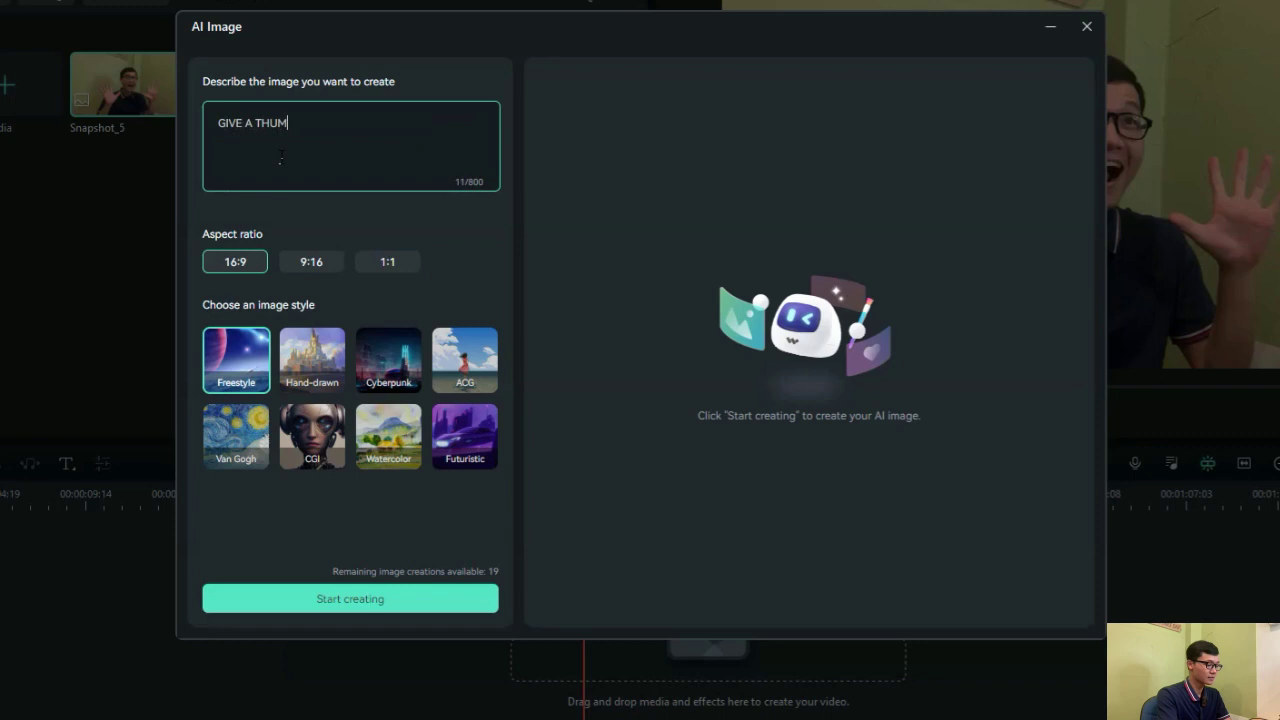
text(BNAIL FOR )
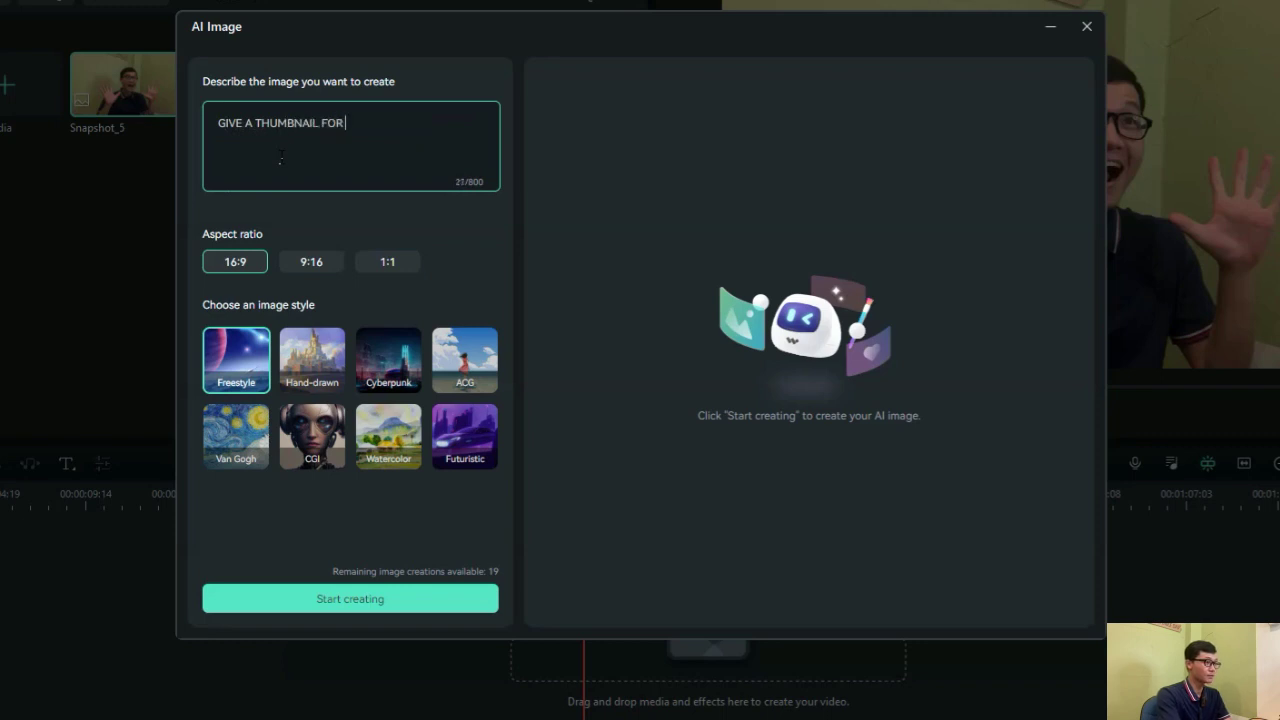
text(YOUTUBE)
text( TU)
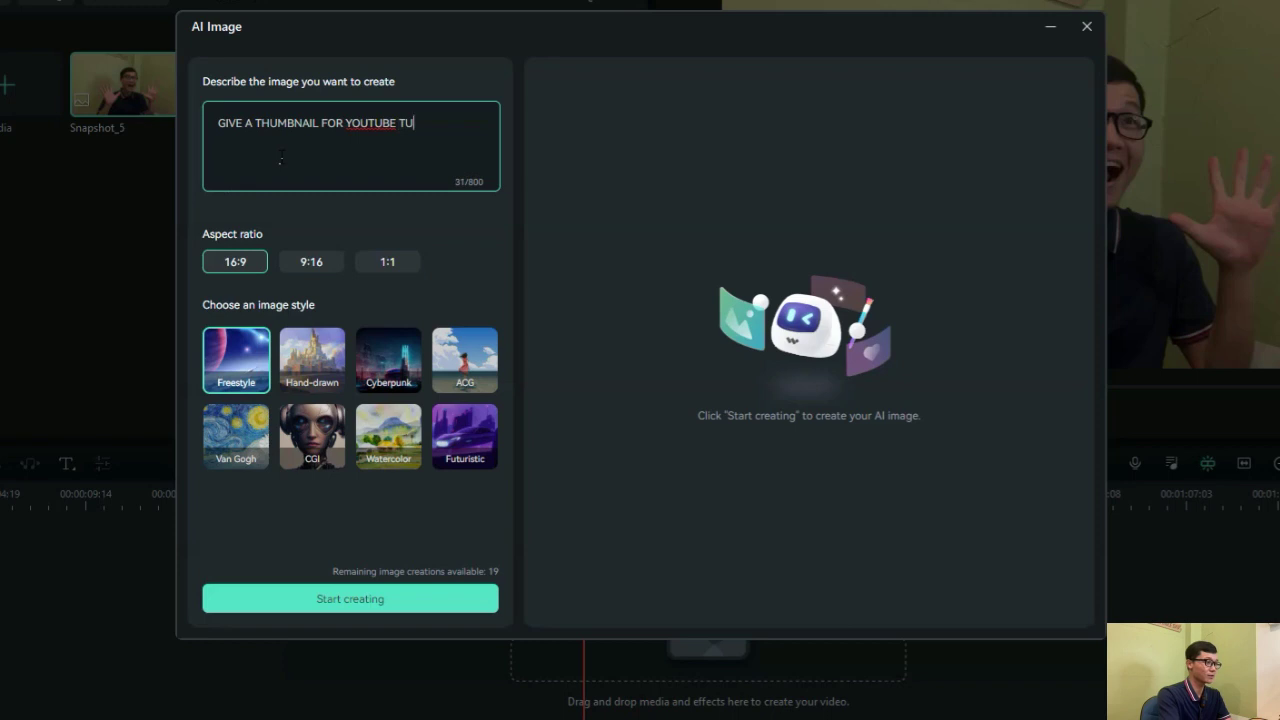
text(TORIAL)
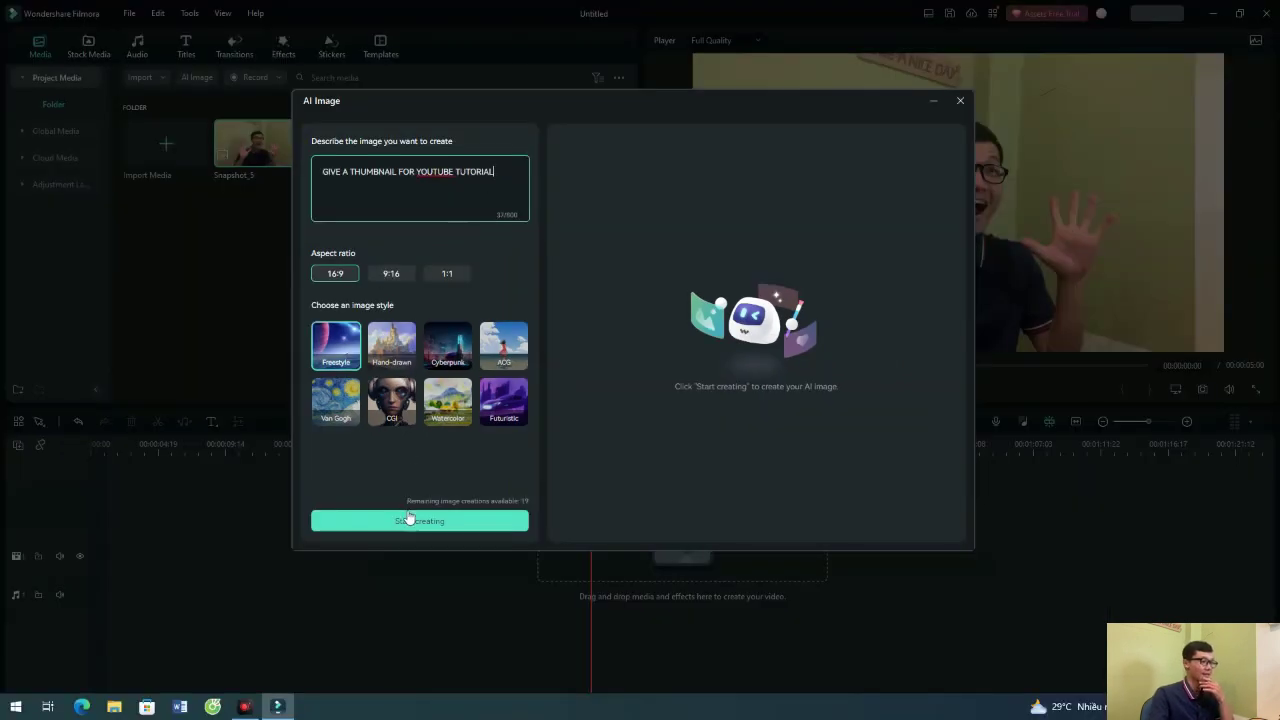
click(512, 515)
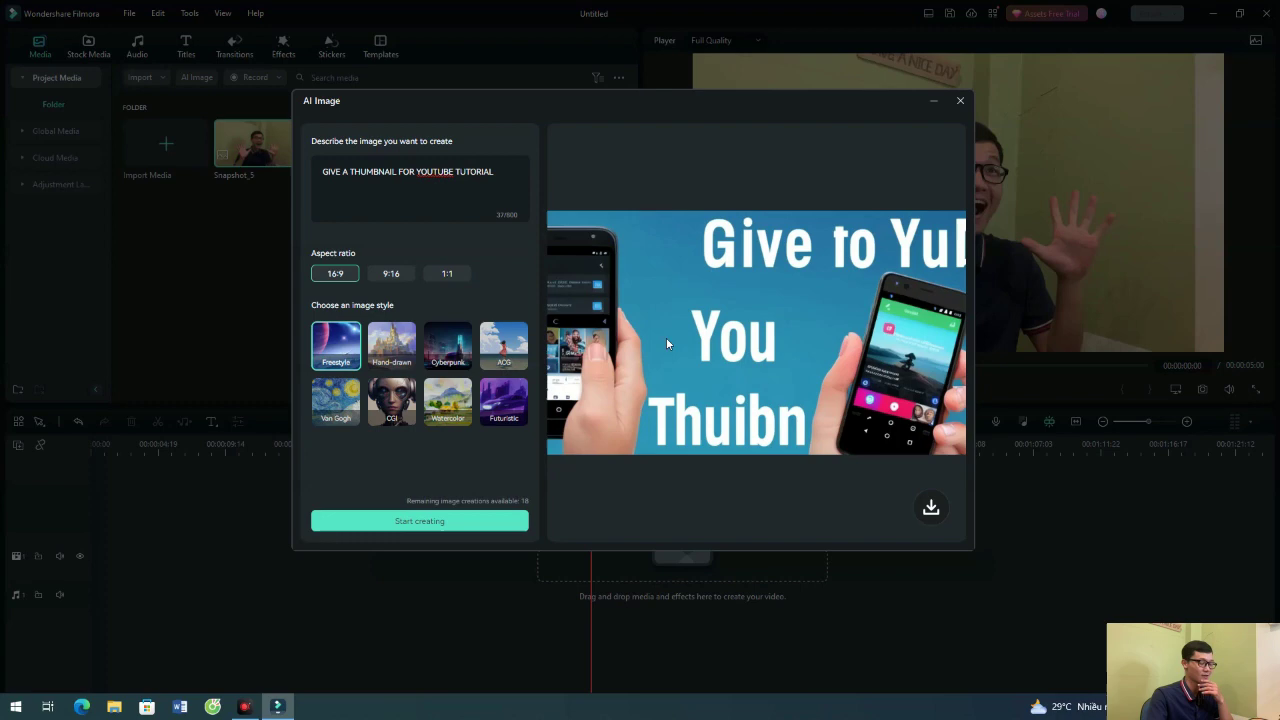
click(931, 509)
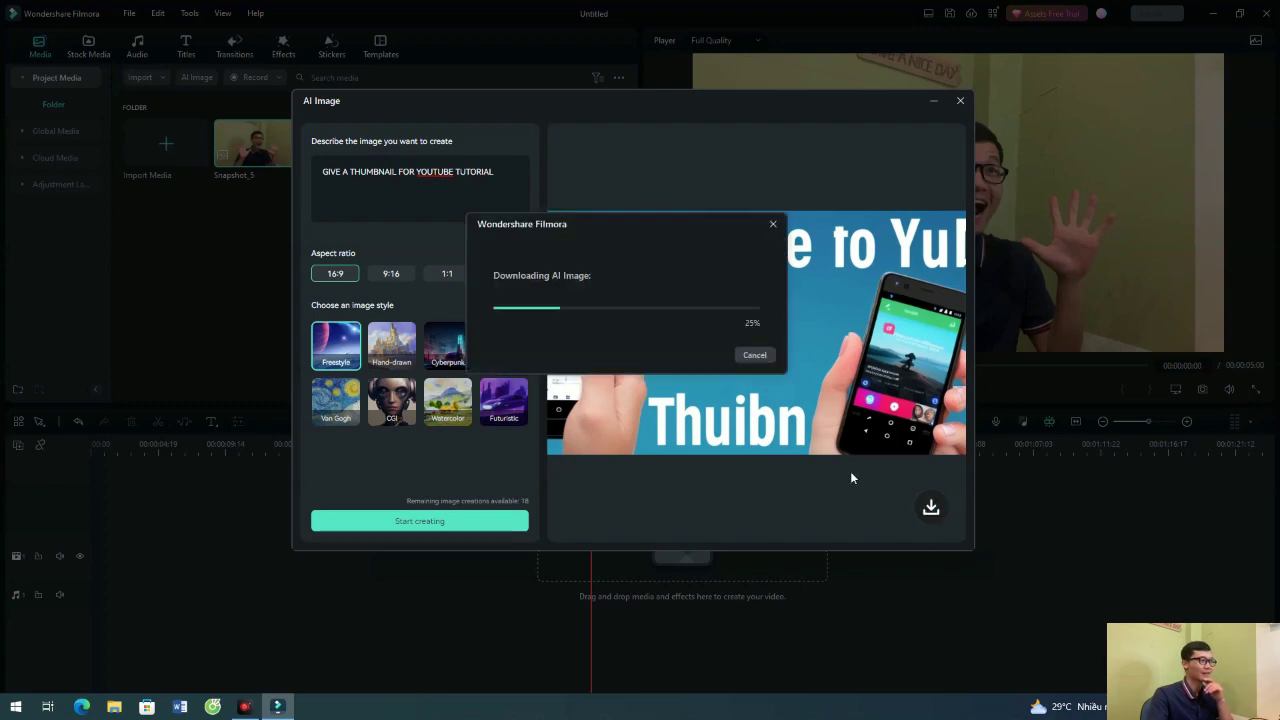
mouse_move(256, 144)
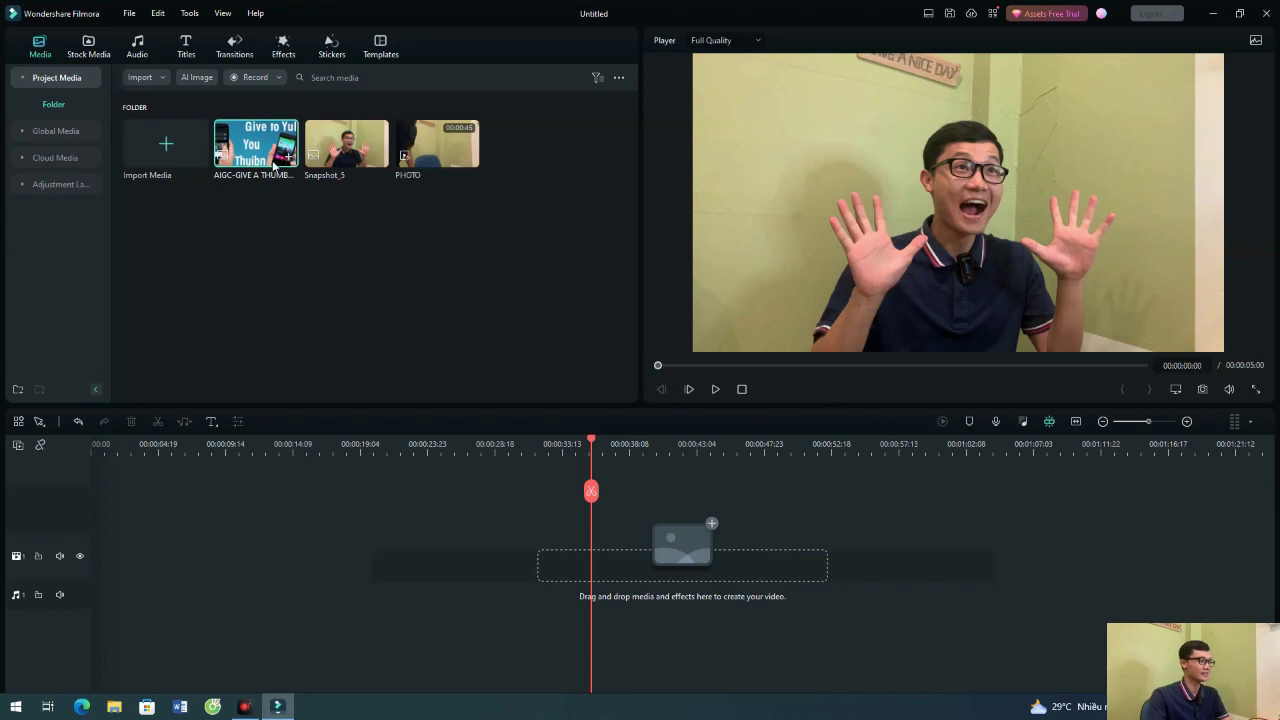
Preview the AI thumbnail, then place Snapshot_5 at the start of the video track
double_click(264, 165)
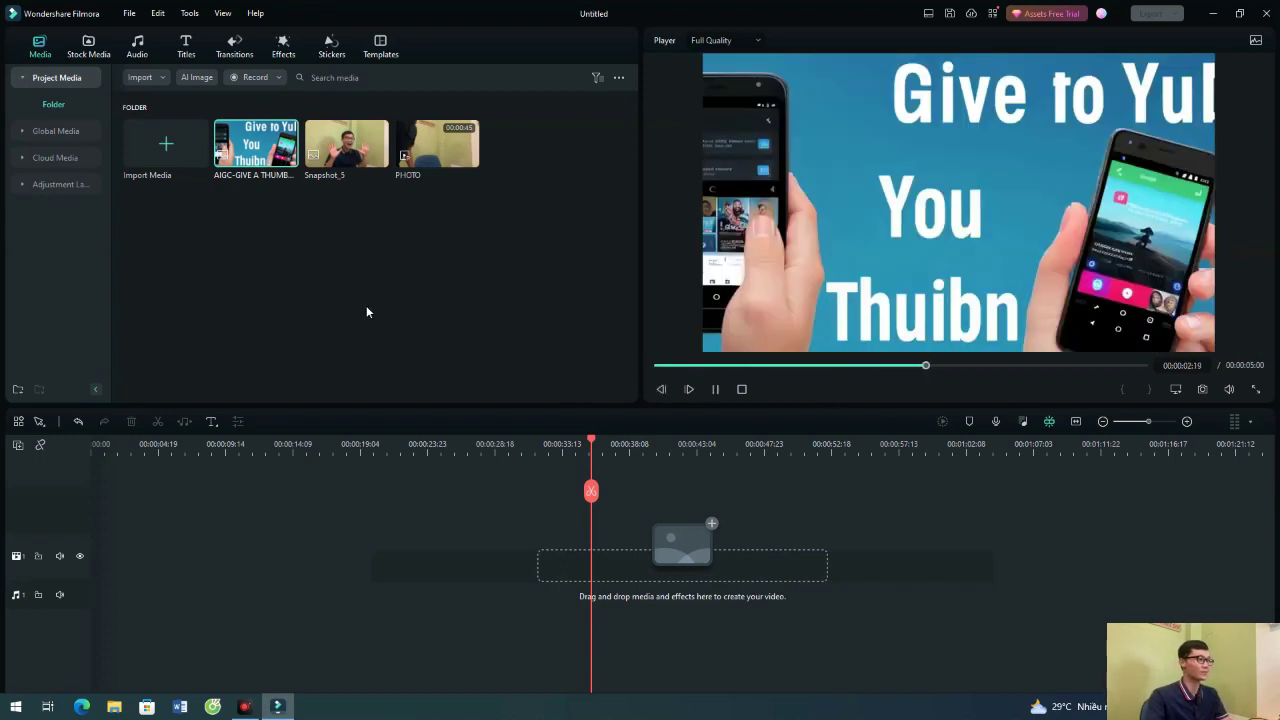
click(186, 50)
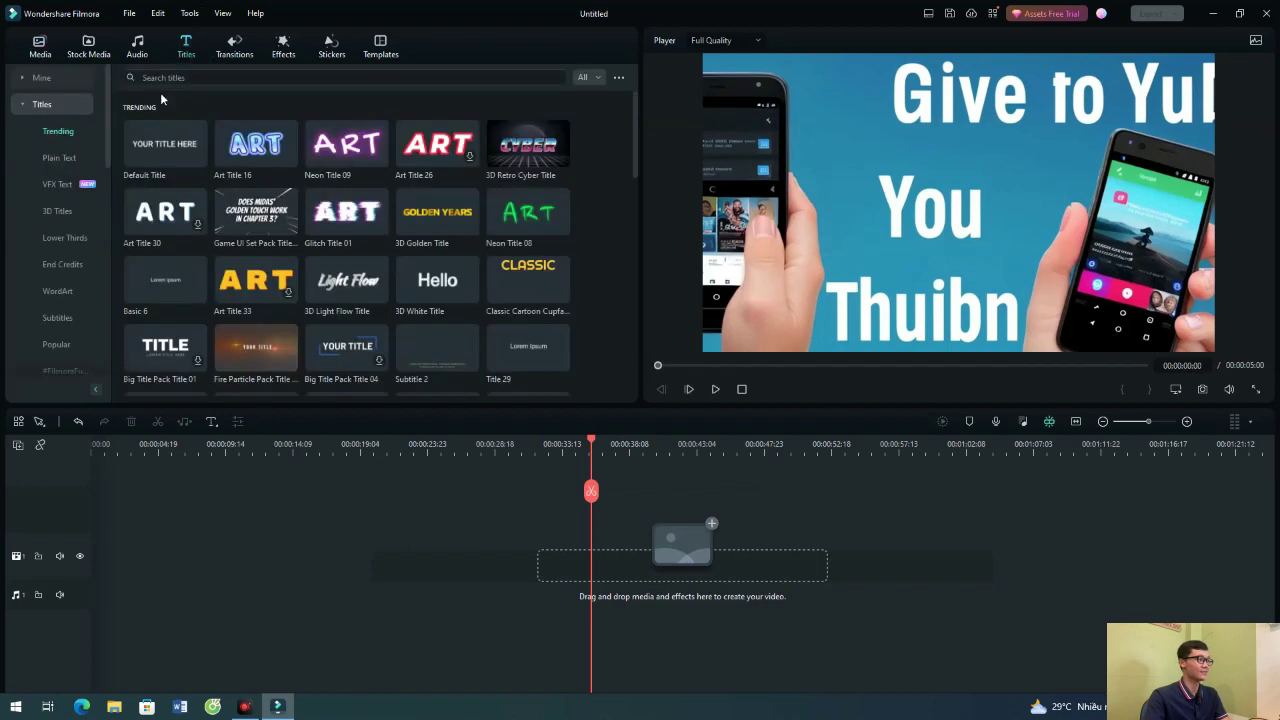
click(40, 47)
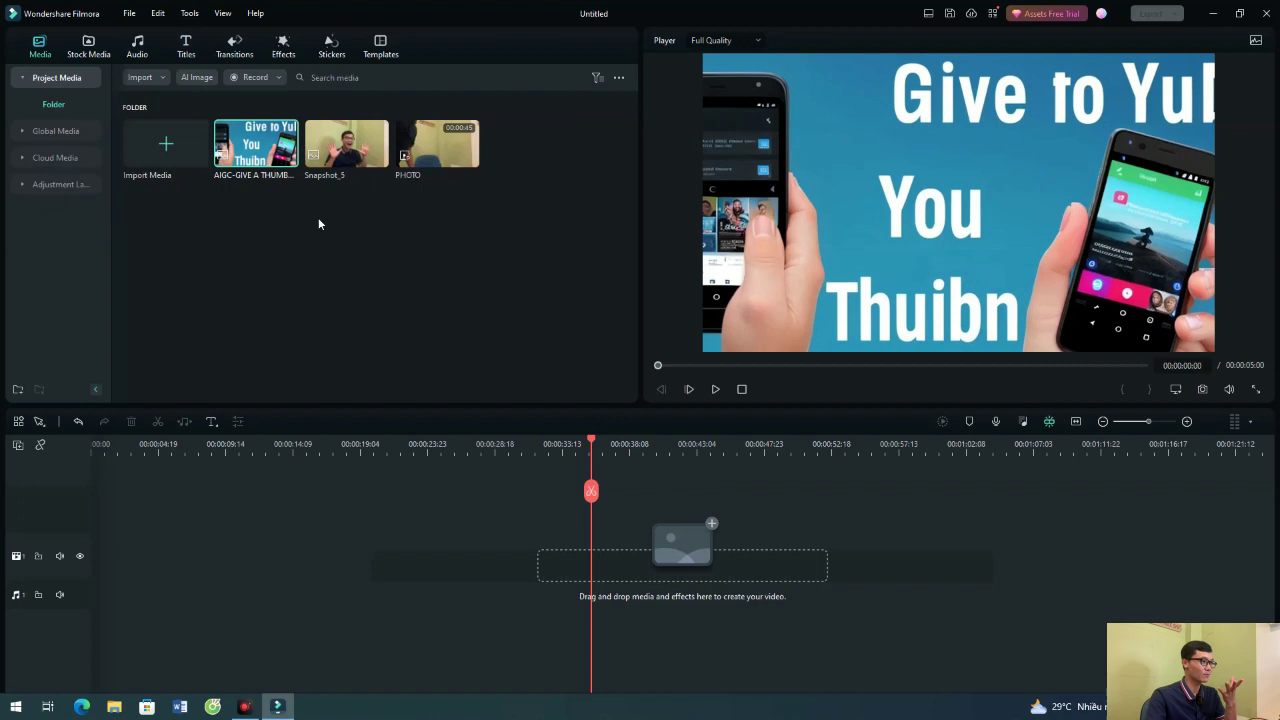
mouse_move(347, 150)
mouse_down()
mouse_move(103, 578)
mouse_move(110, 558)
mouse_up()
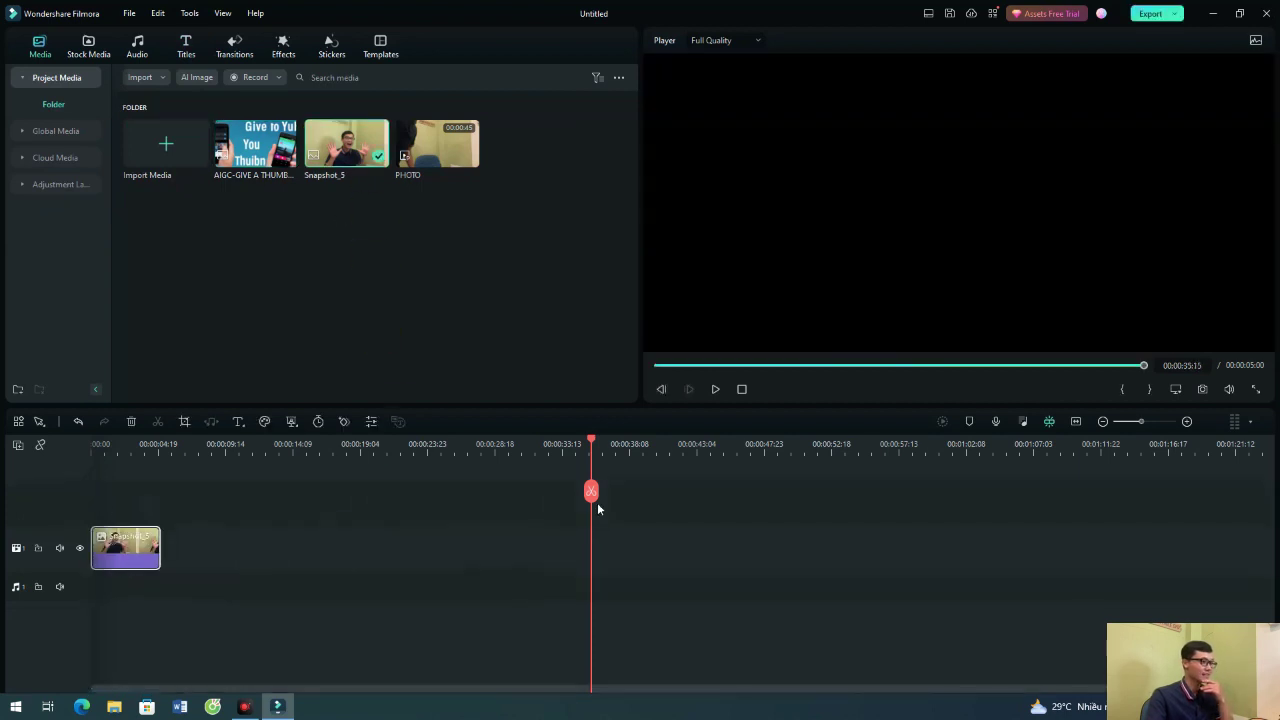
Enable AI Portrait on Snapshot_5 with edge thickness about 7 and edge feather 0
mouse_move(591, 446)
mouse_down()
mouse_move(94, 446)
mouse_move(108, 446)
mouse_up()
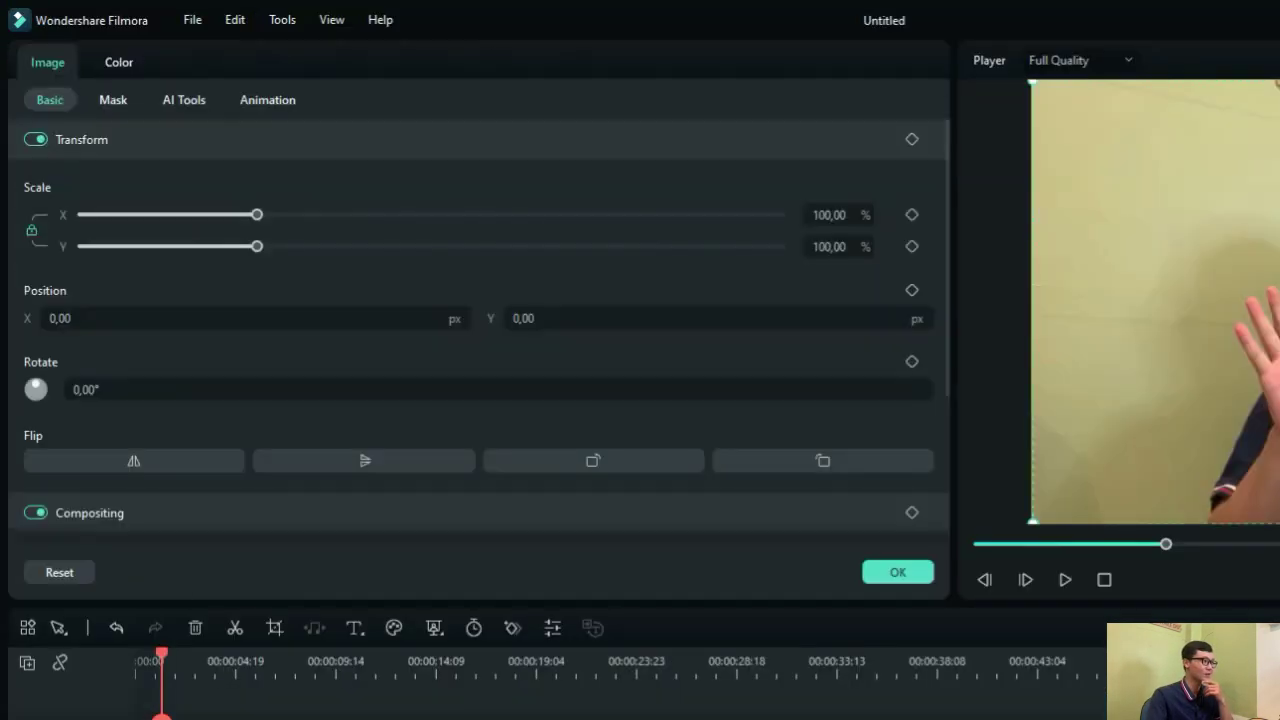
click(186, 106)
scroll(222, 306, down, 1)
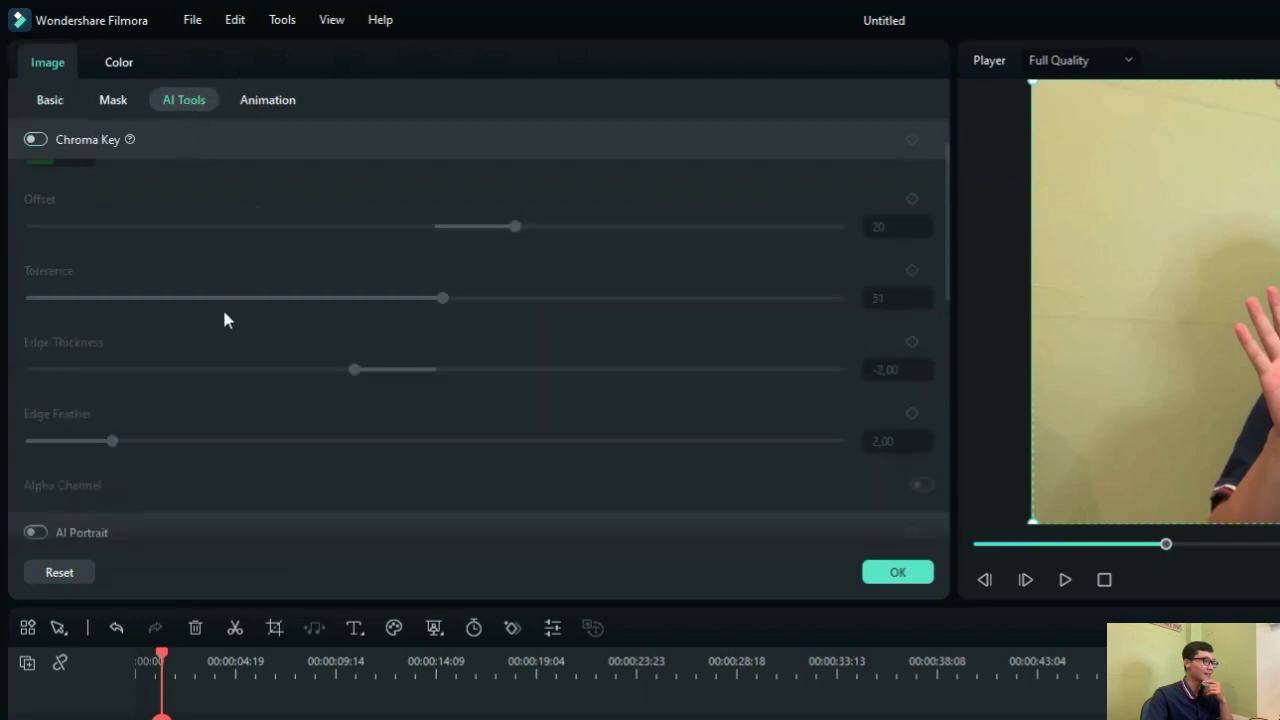
scroll(222, 306, down, 3)
scroll(69, 280, down, 2)
click(44, 238)
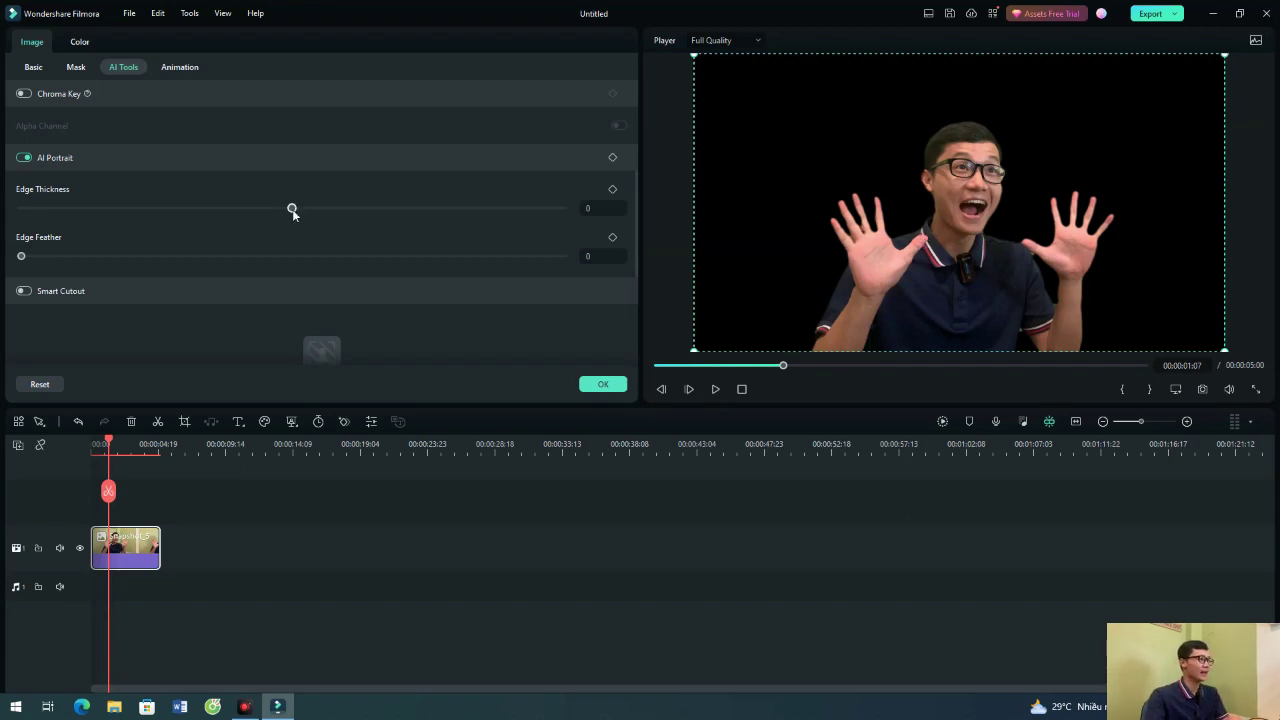
drag(292, 214, 307, 215)
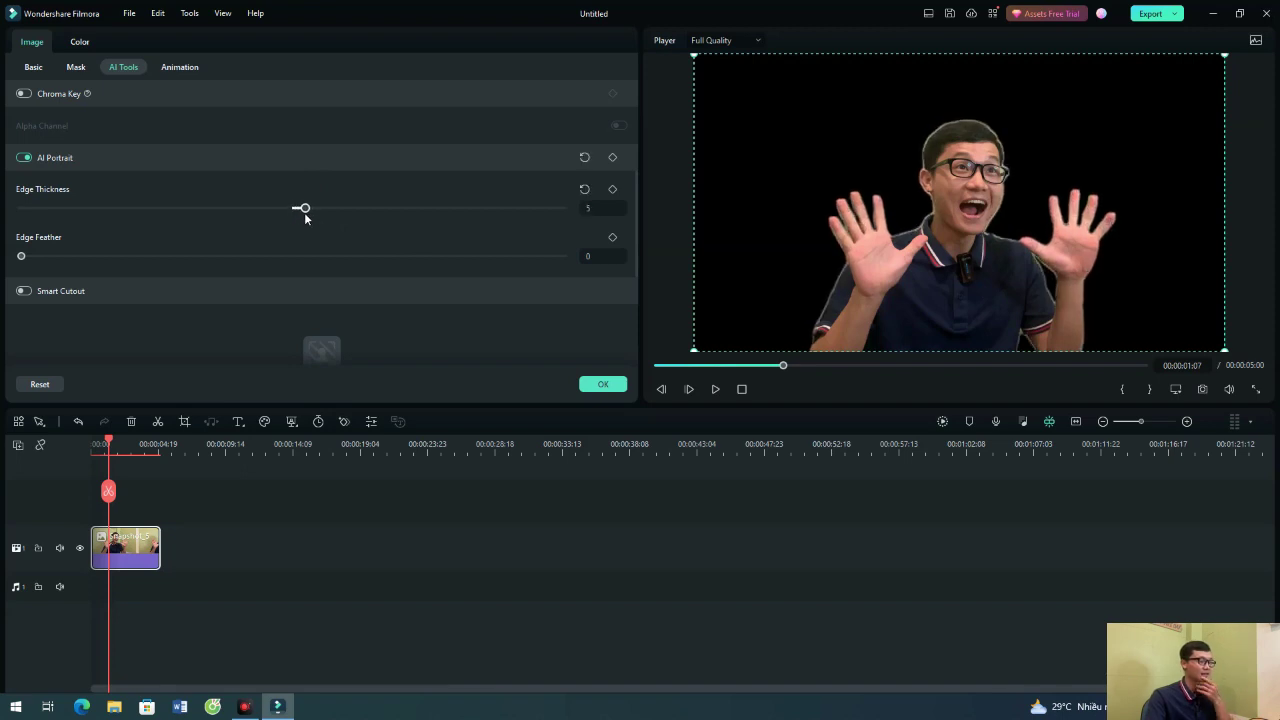
drag(307, 217, 307, 214)
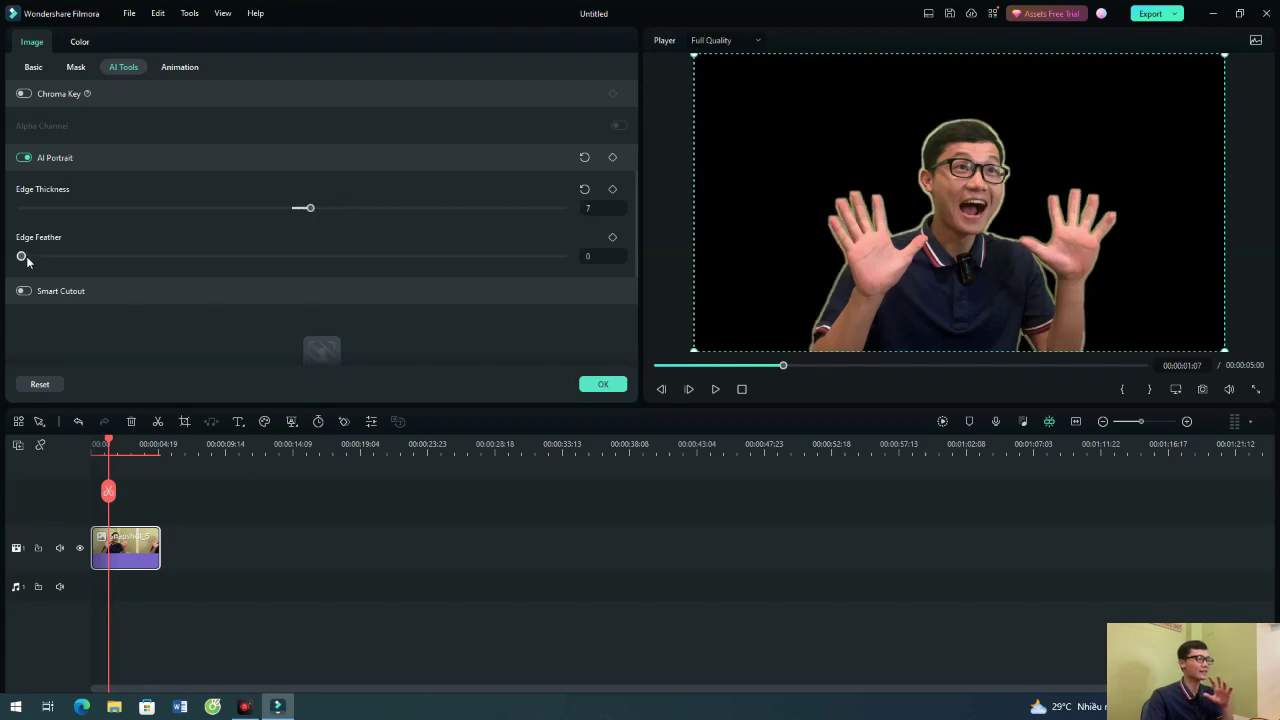
mouse_move(21, 256)
mouse_down()
mouse_move(103, 256)
mouse_move(21, 256)
mouse_up()
click(500, 373)
click(612, 384)
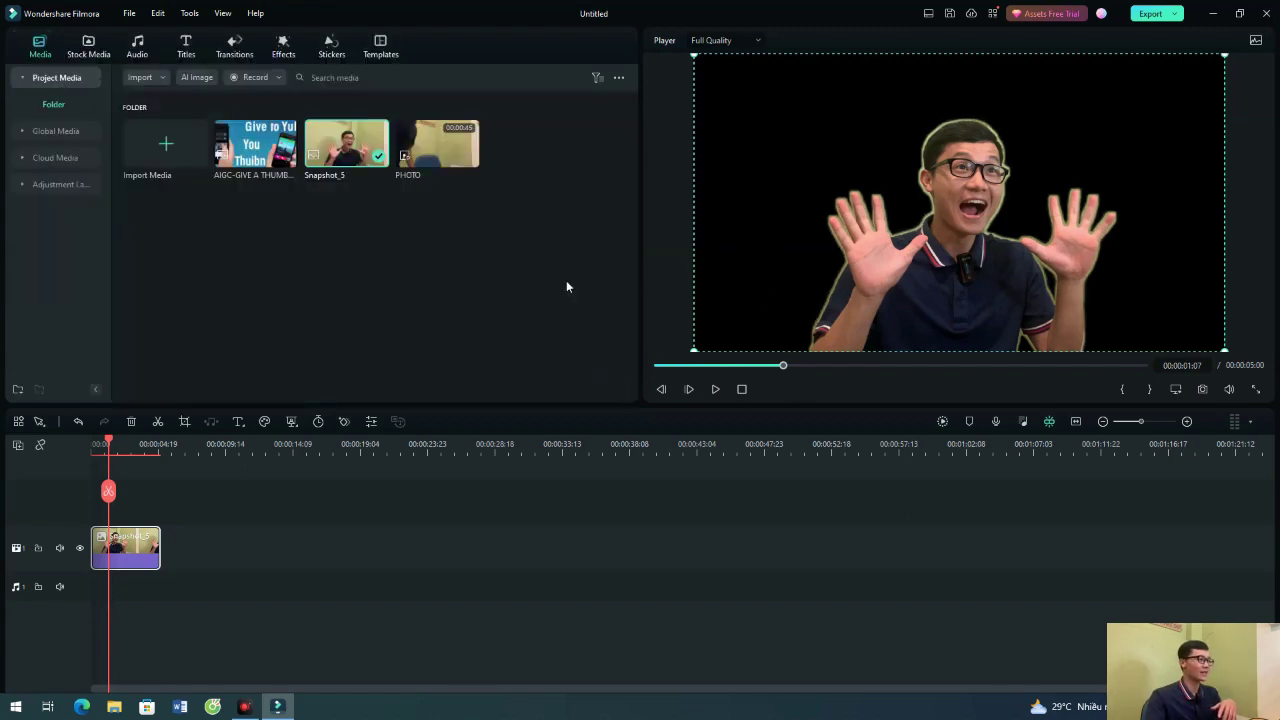
Put the AIGC image on track 1 at the start, with Snapshot_5 moved up to track 2
drag(253, 160, 258, 520)
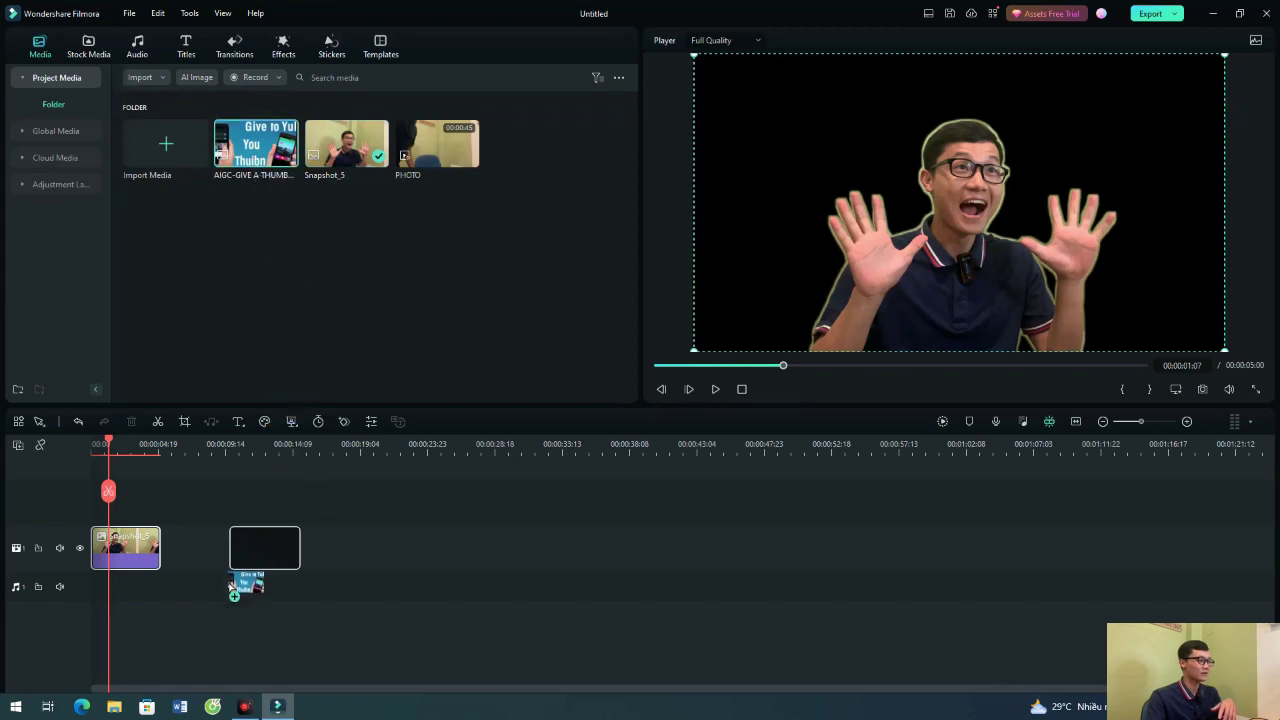
drag(258, 520, 212, 548)
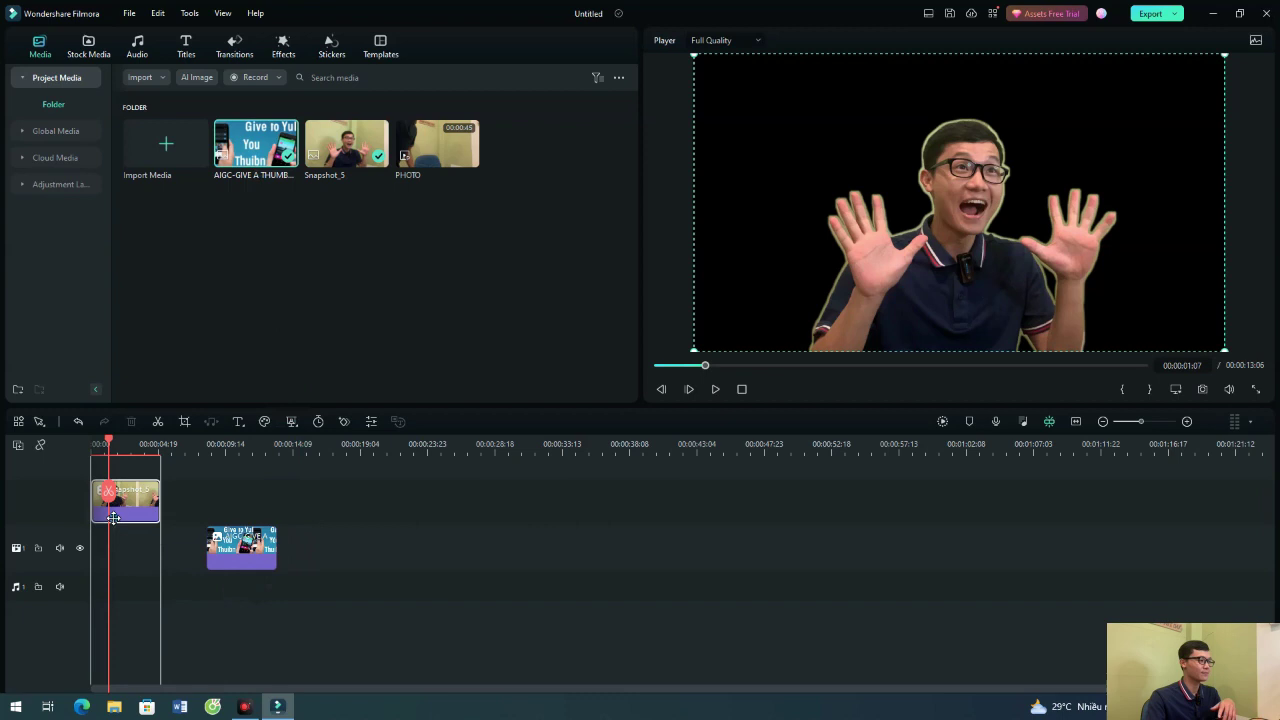
drag(118, 537, 118, 516)
mouse_move(239, 575)
mouse_down()
mouse_move(124, 578)
mouse_move(140, 586)
mouse_up()
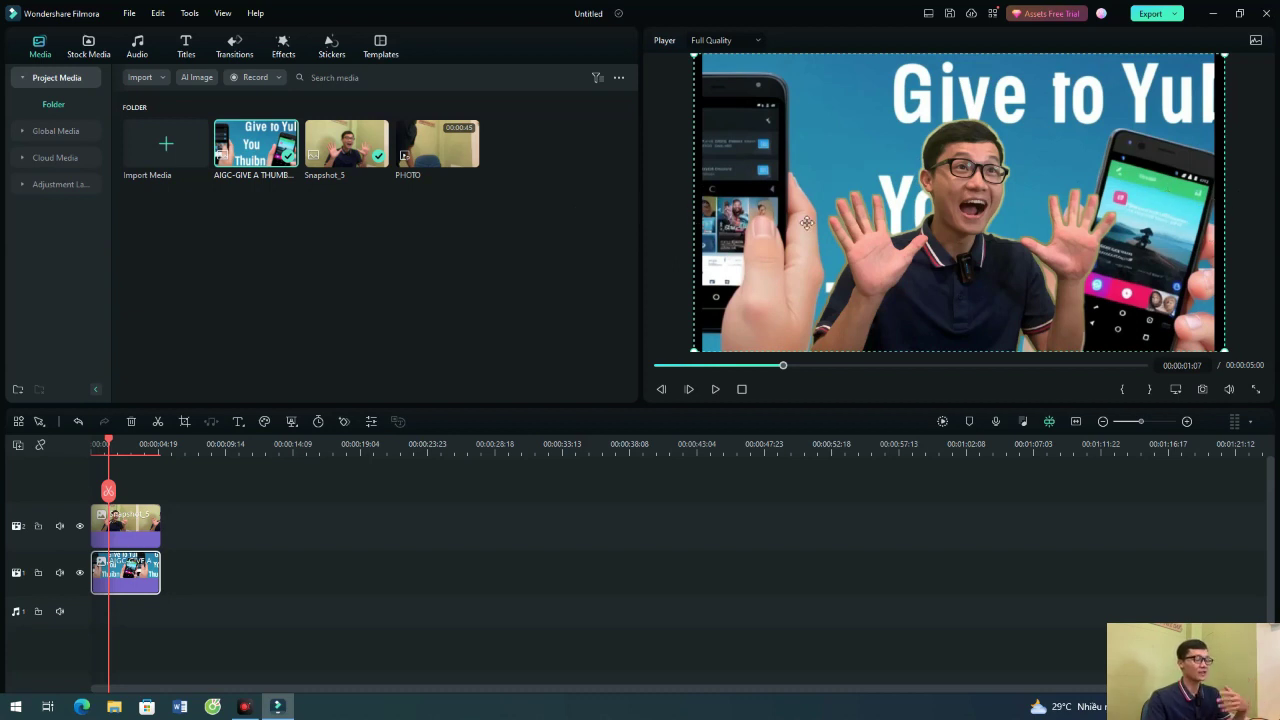
Crop the AIGC background clip to a 16:9 ratio in Crop and Zoom
double_click(130, 588)
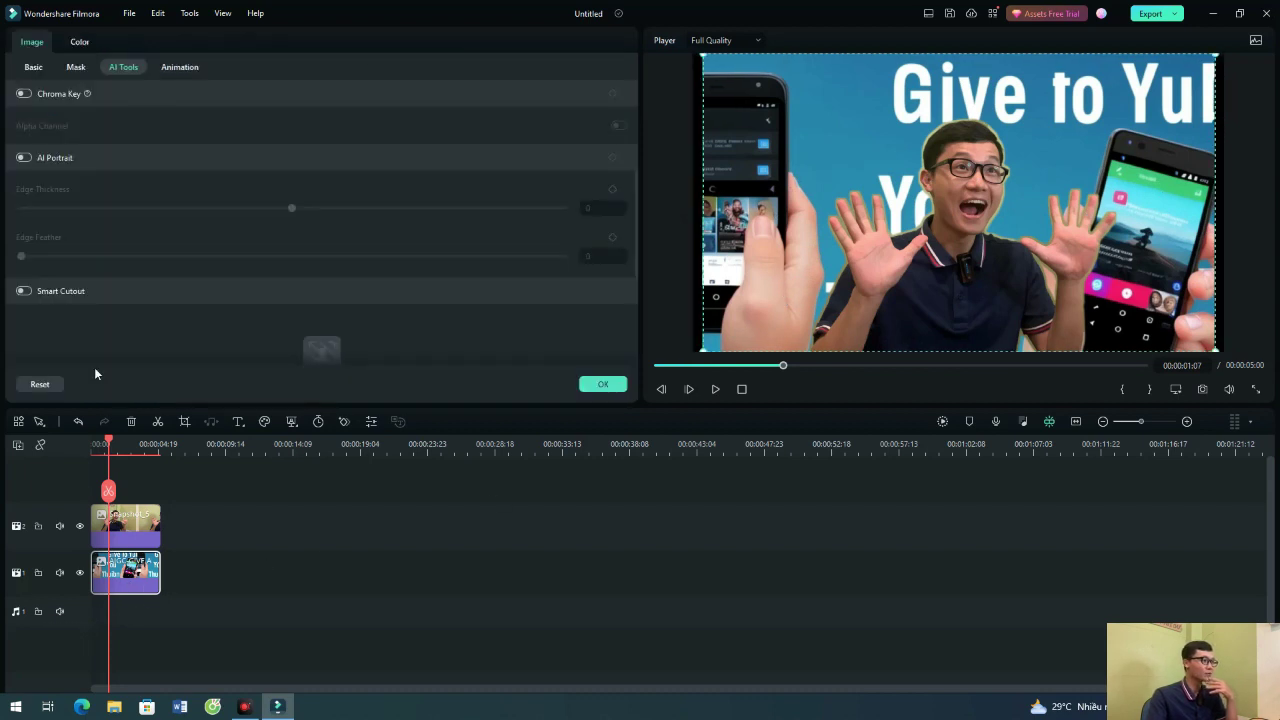
click(184, 421)
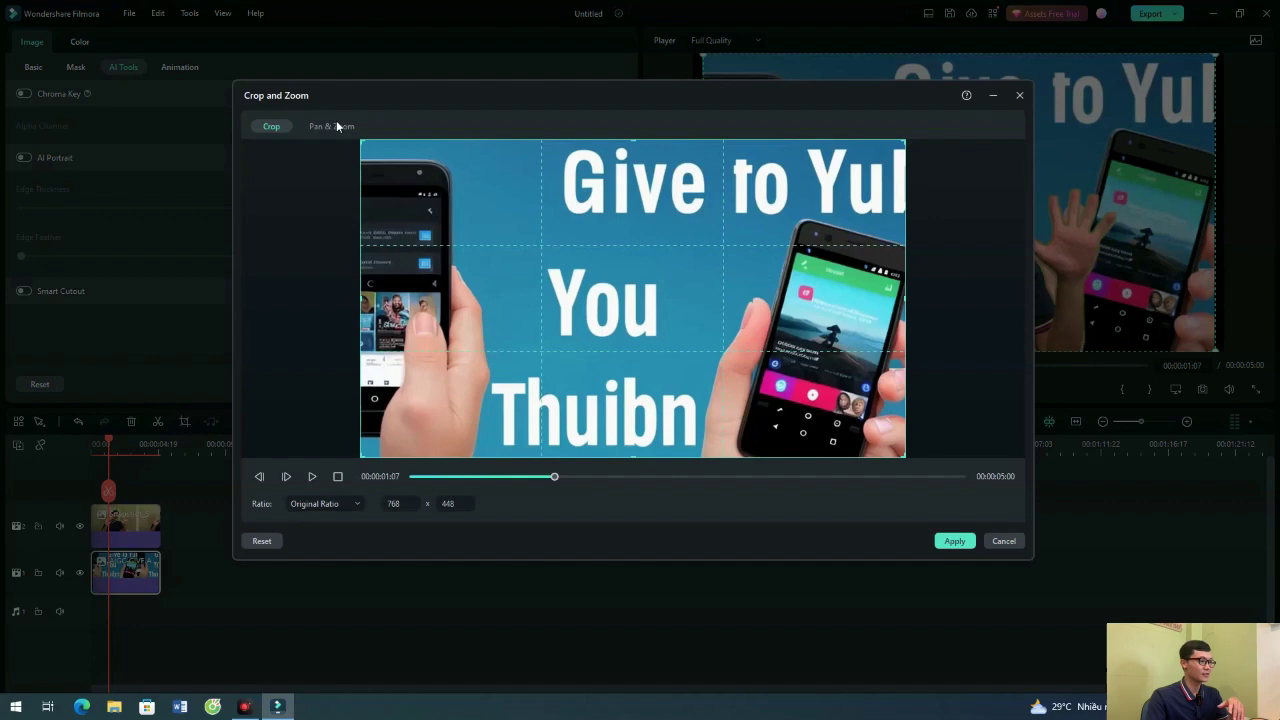
click(308, 509)
click(317, 546)
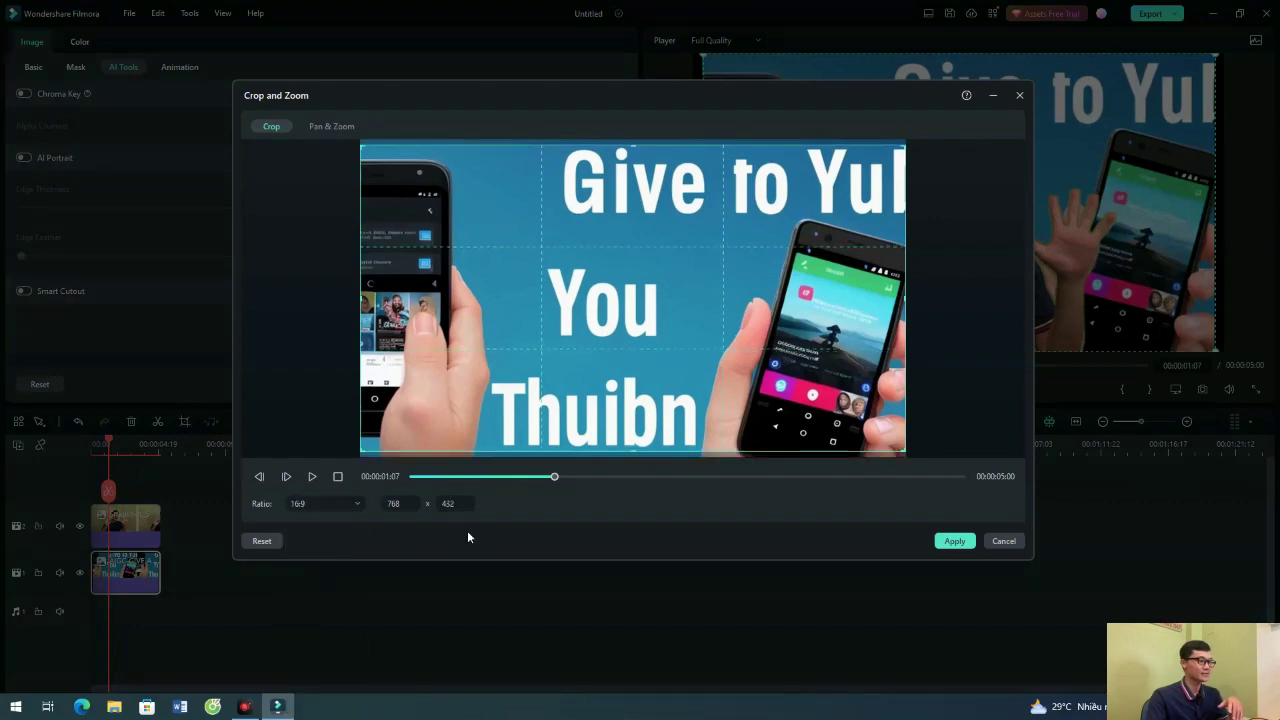
click(954, 540)
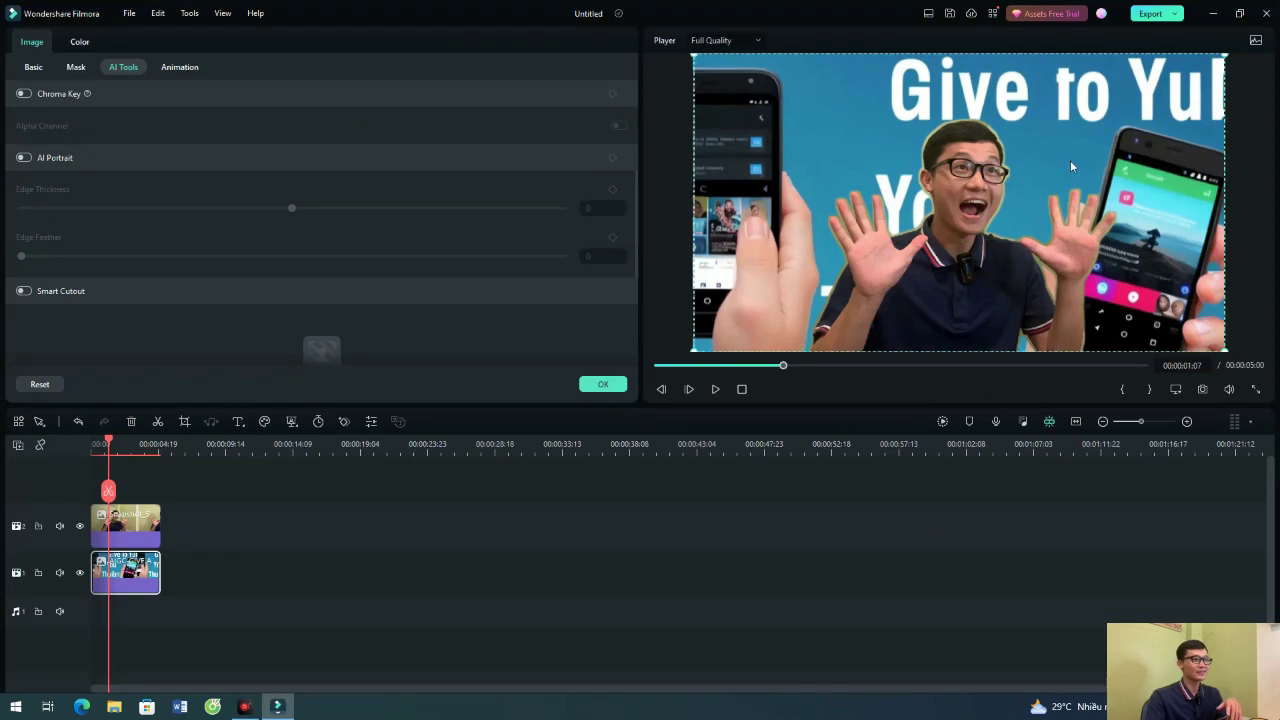
Scale the cut-out portrait to 78.52% and reposition it in the lower middle of the frame
click(930, 255)
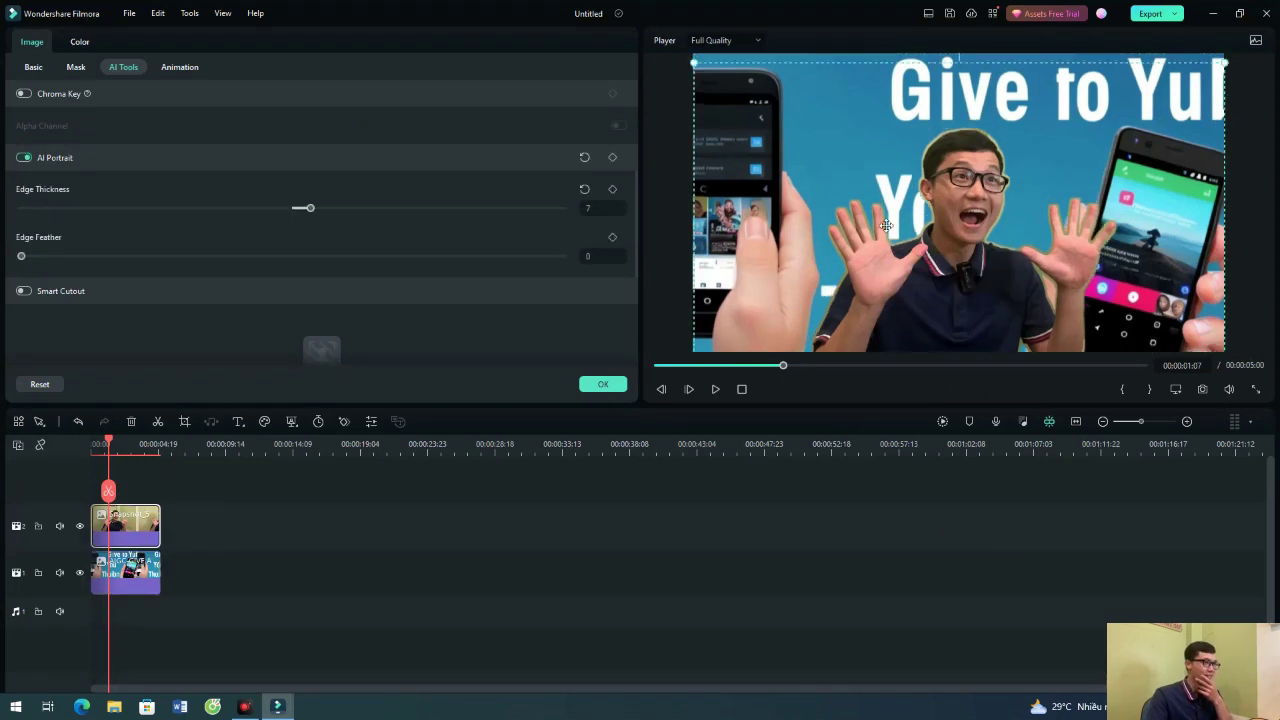
drag(692, 62, 808, 128)
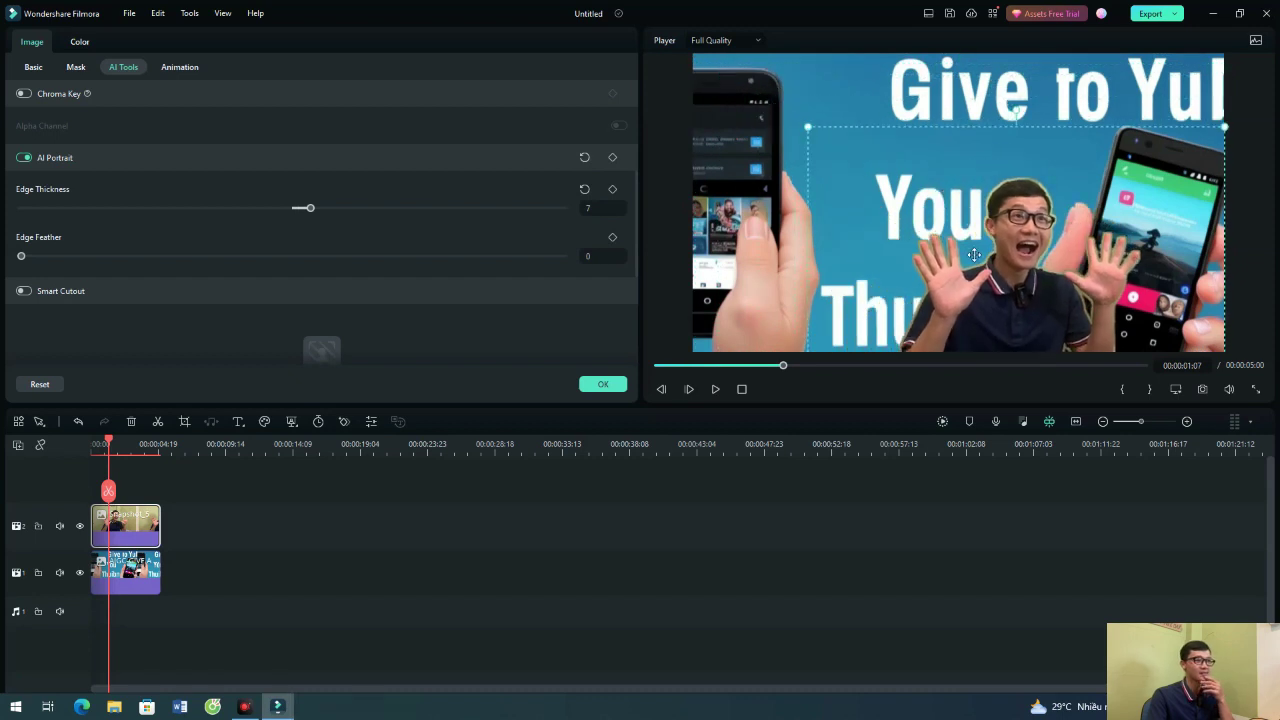
drag(980, 269, 911, 247)
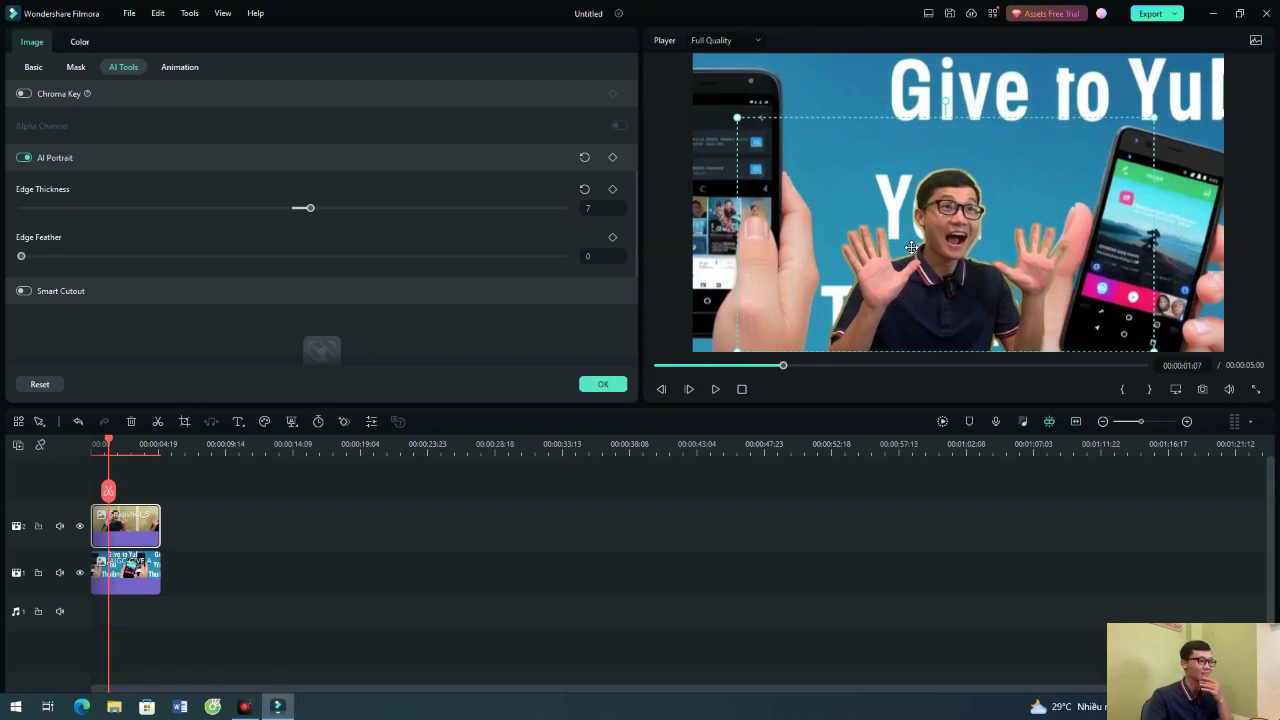
Add Default Title on a new top track, move it near the top, and open it for editing
click(603, 384)
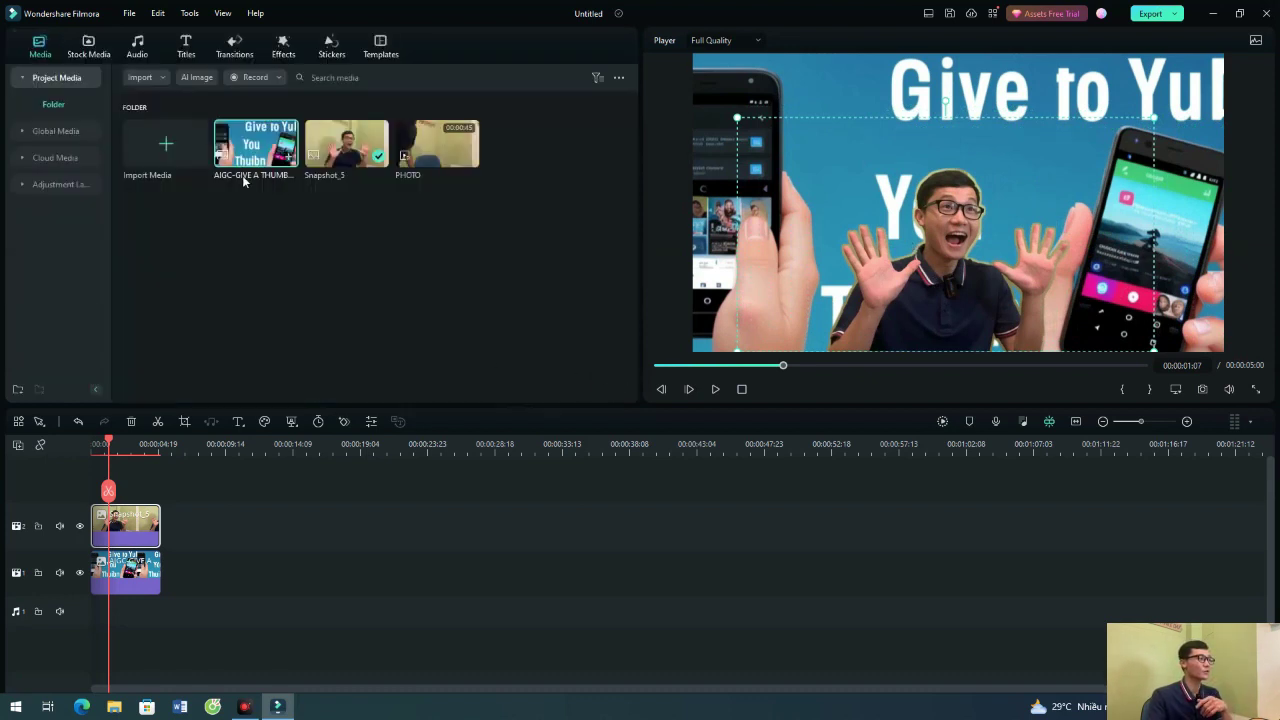
click(185, 45)
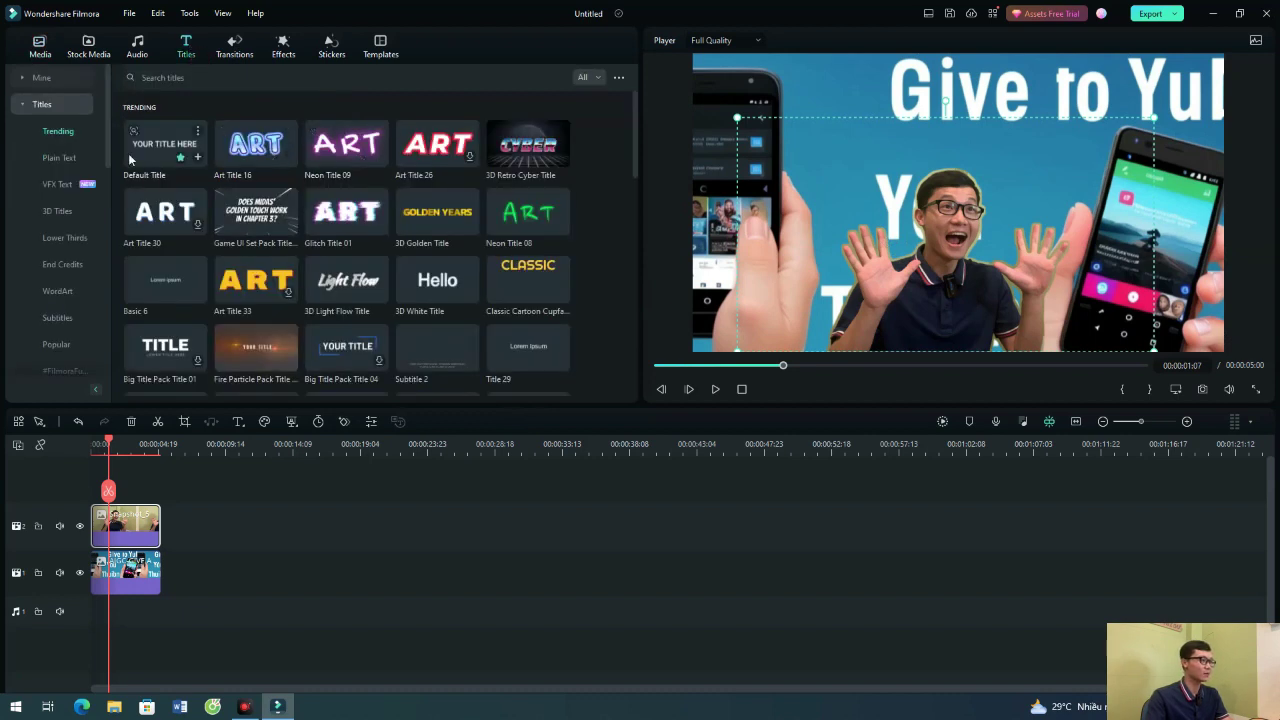
drag(203, 290, 125, 480)
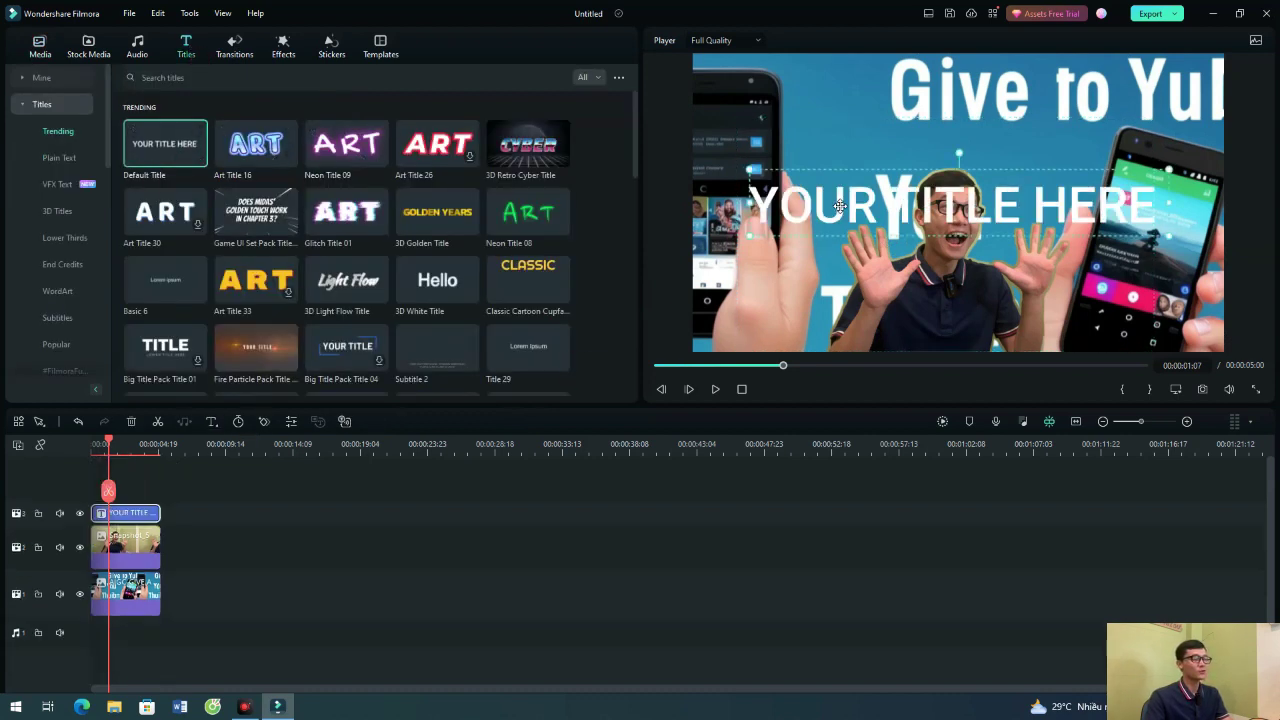
drag(836, 210, 854, 152)
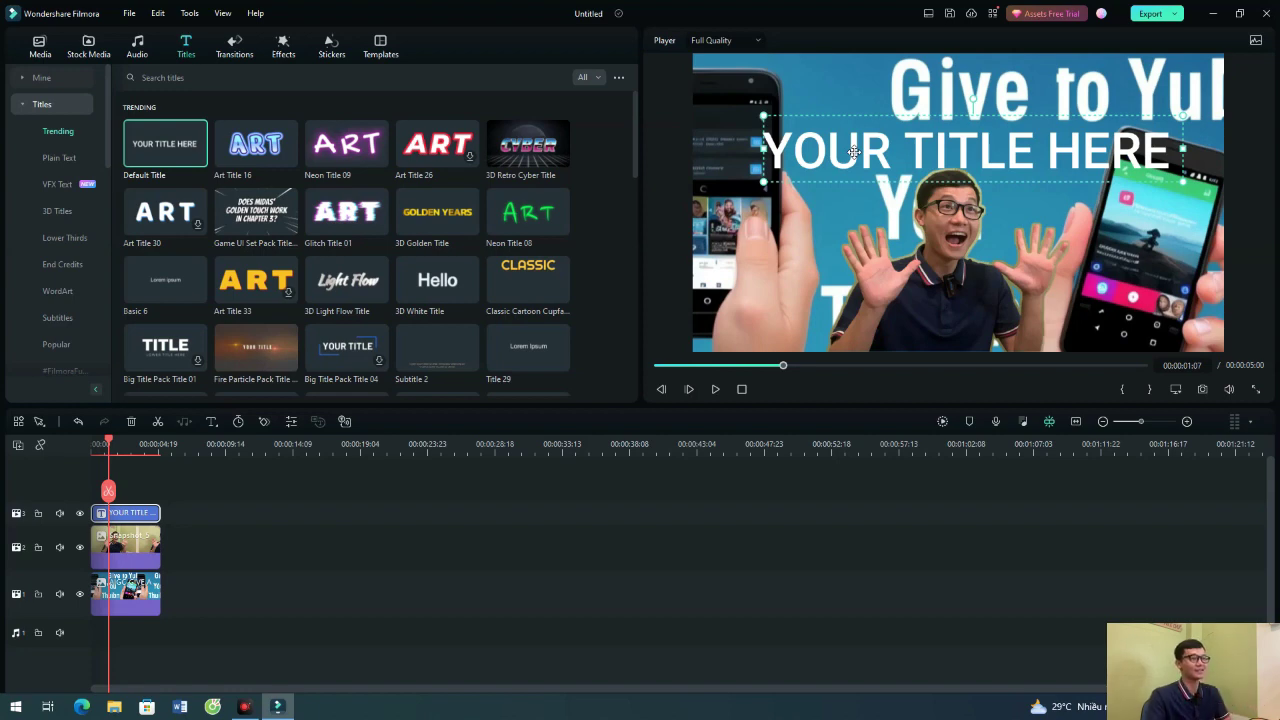
double_click(854, 150)
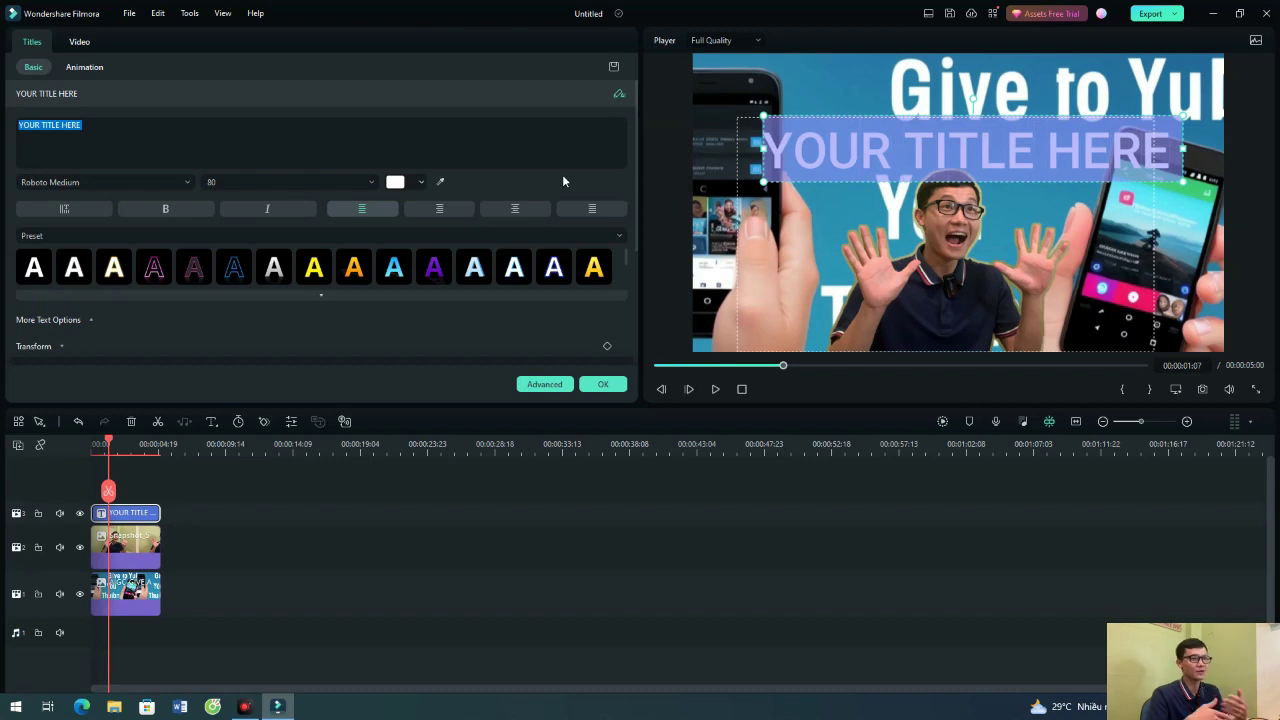
Give the title the yellow gradient preset, after briefly trying orange, and open Advanced Text Edit
click(594, 267)
click(924, 222)
click(940, 167)
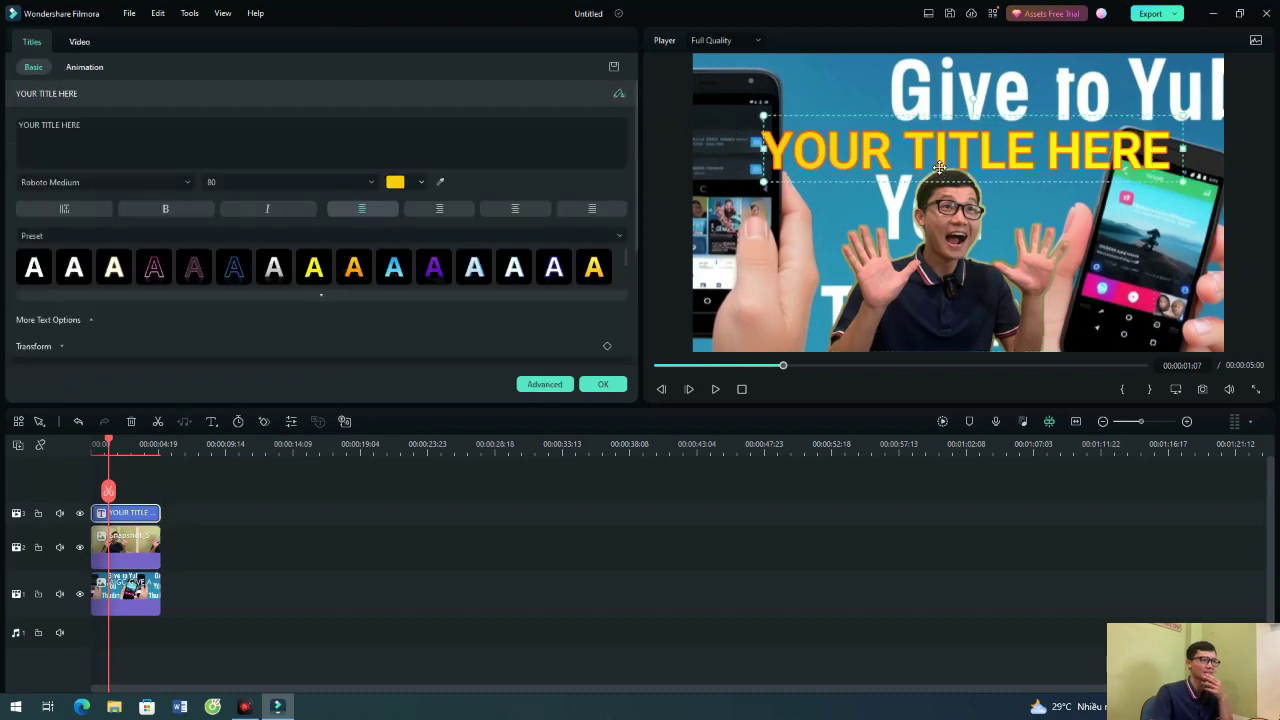
click(354, 267)
click(604, 277)
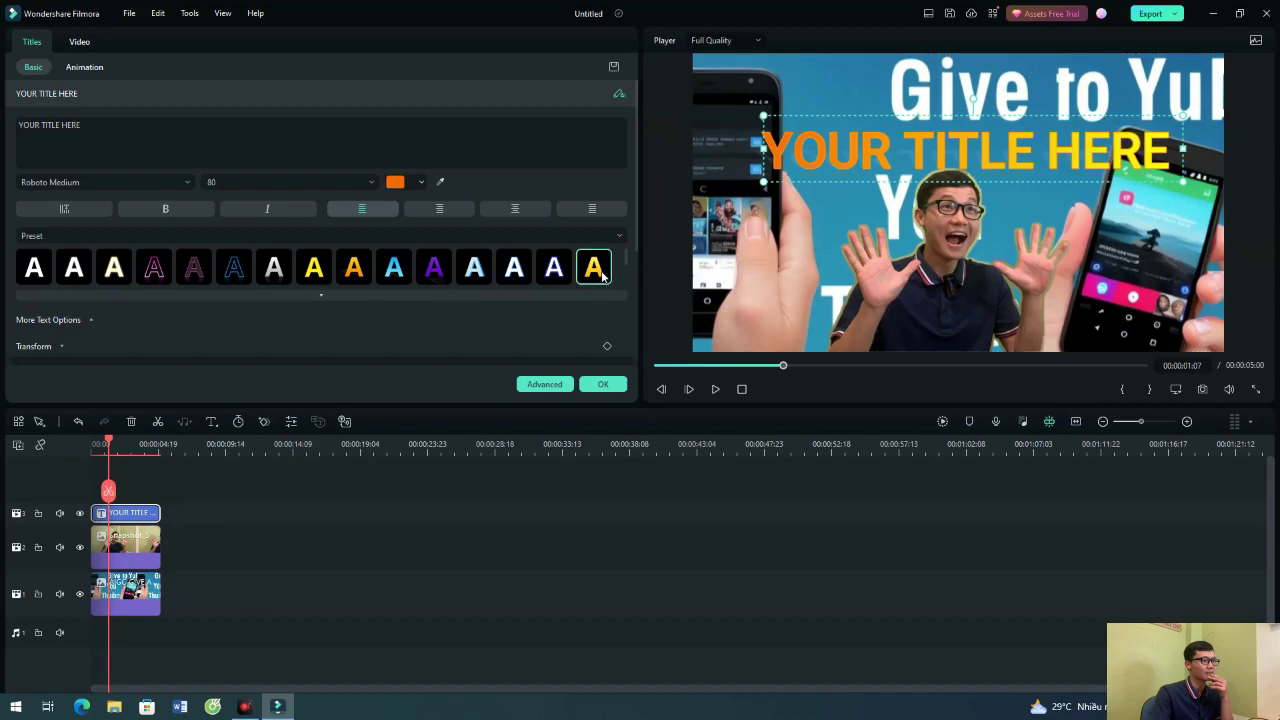
scroll(523, 271, down, 1)
click(535, 385)
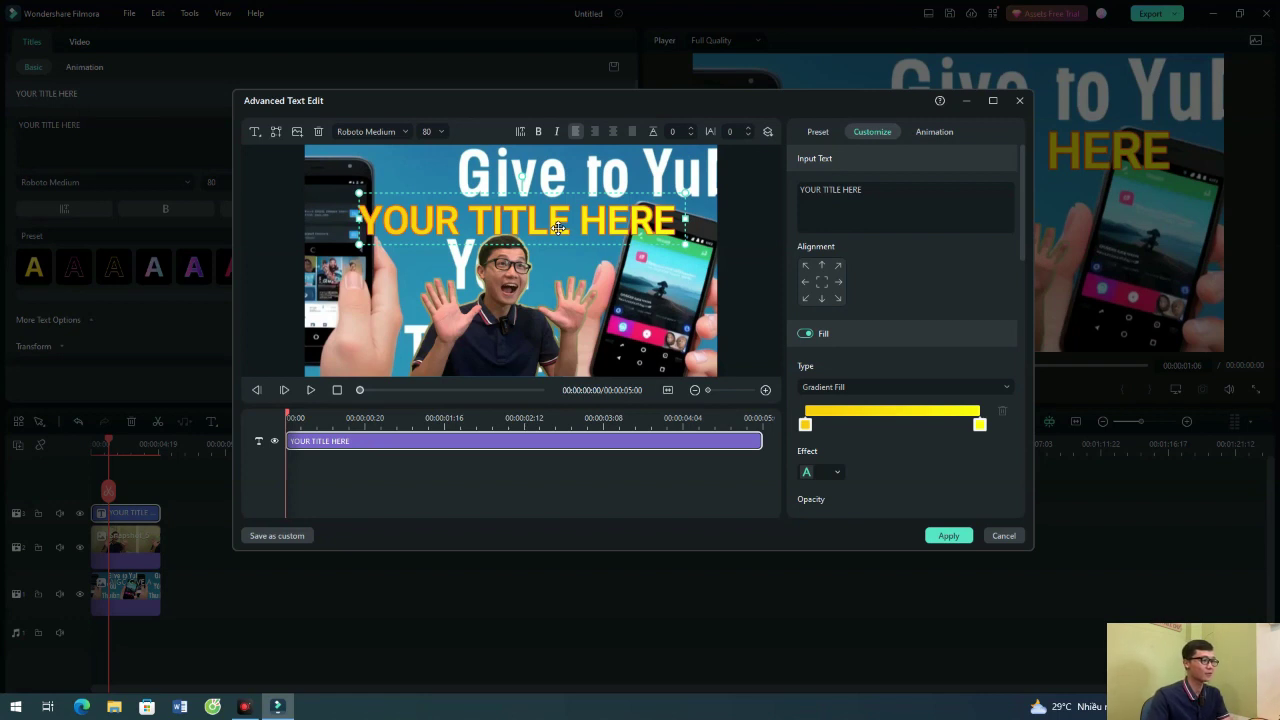
Nudge the title slightly right and select all of its placeholder text
drag(558, 227, 569, 226)
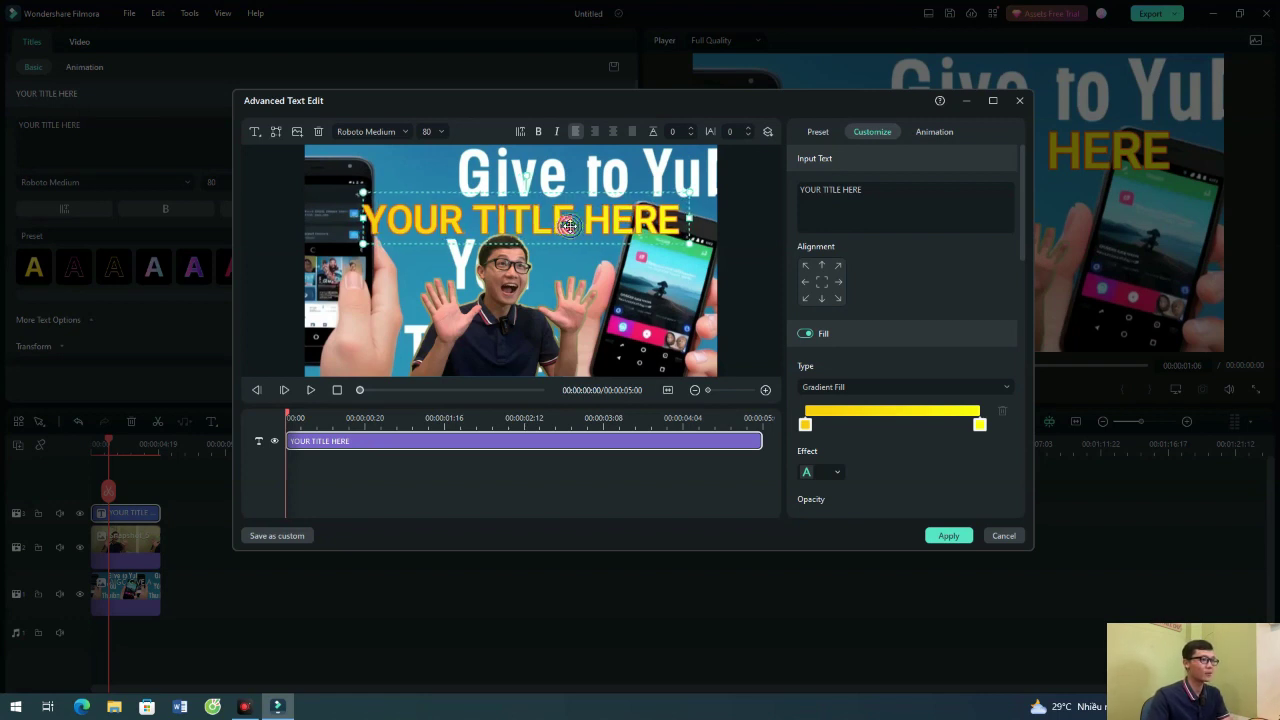
double_click(577, 224)
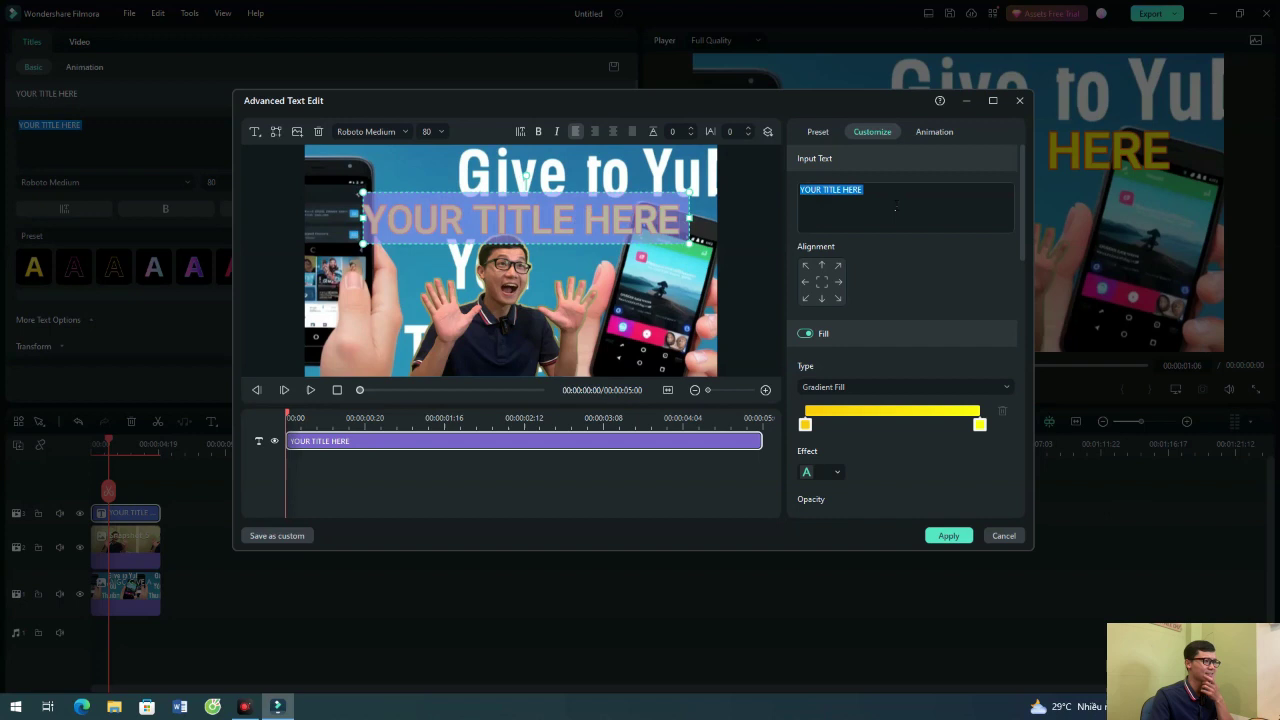
click(899, 204)
key(ctrl+a)
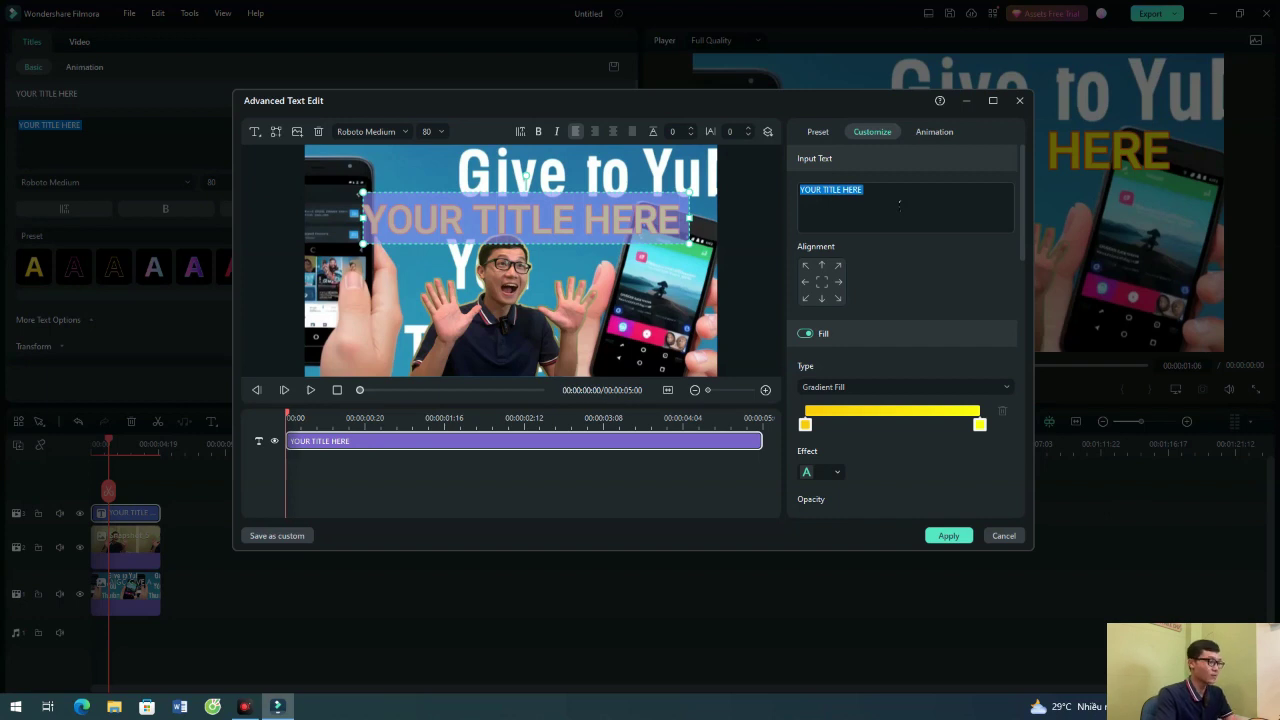
Type the title 'EASY STEP TO CREATE AN EXCITING THUMBNAIL IN FILMORA 12'
text(C)
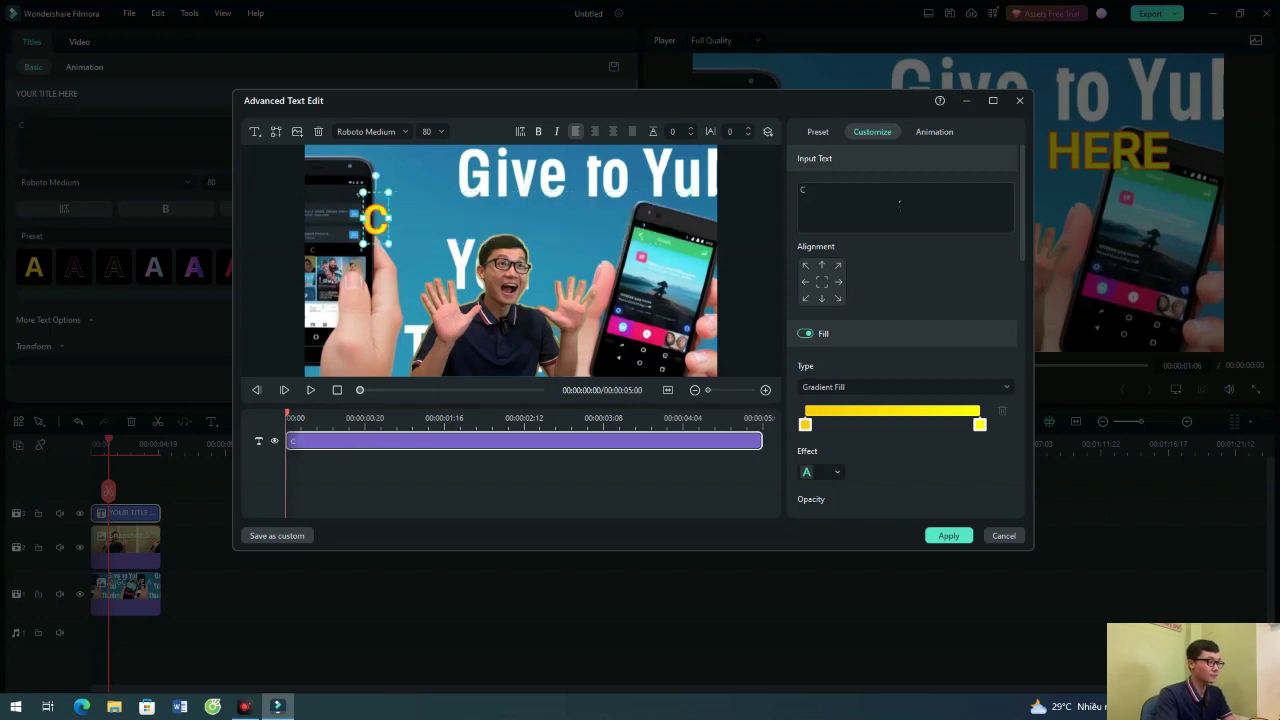
key(BackSpace)
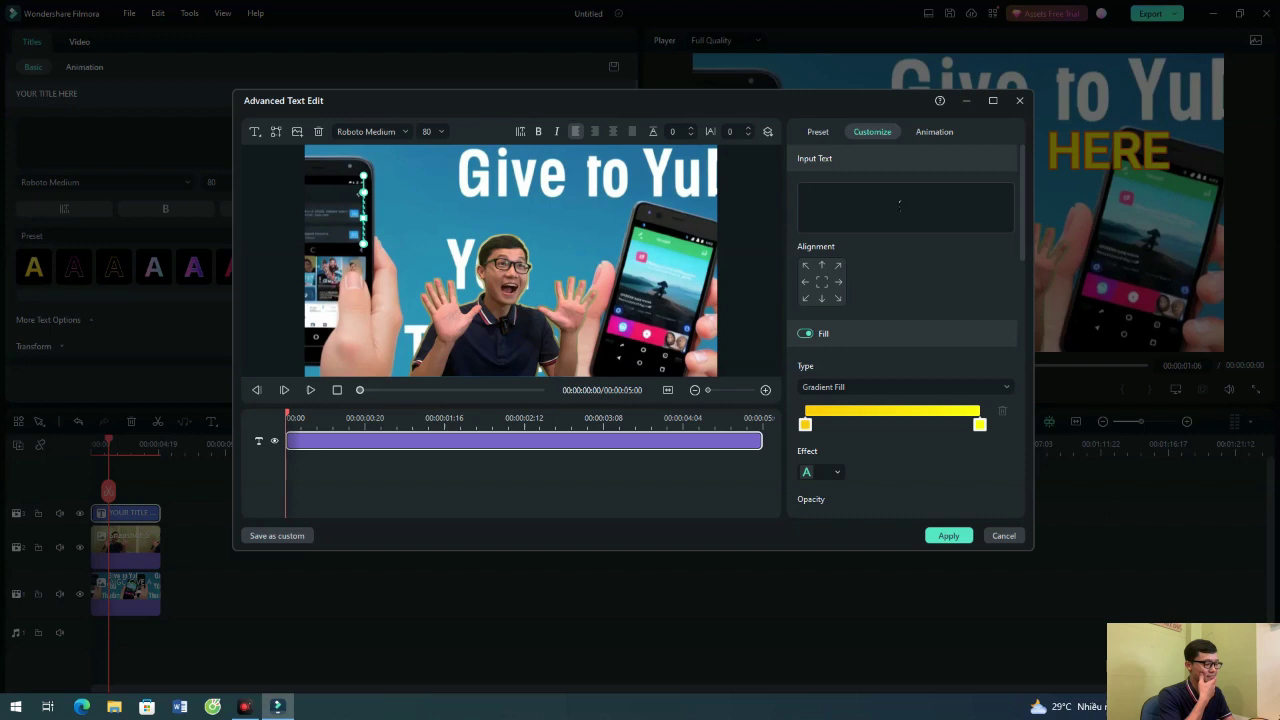
text(EAS)
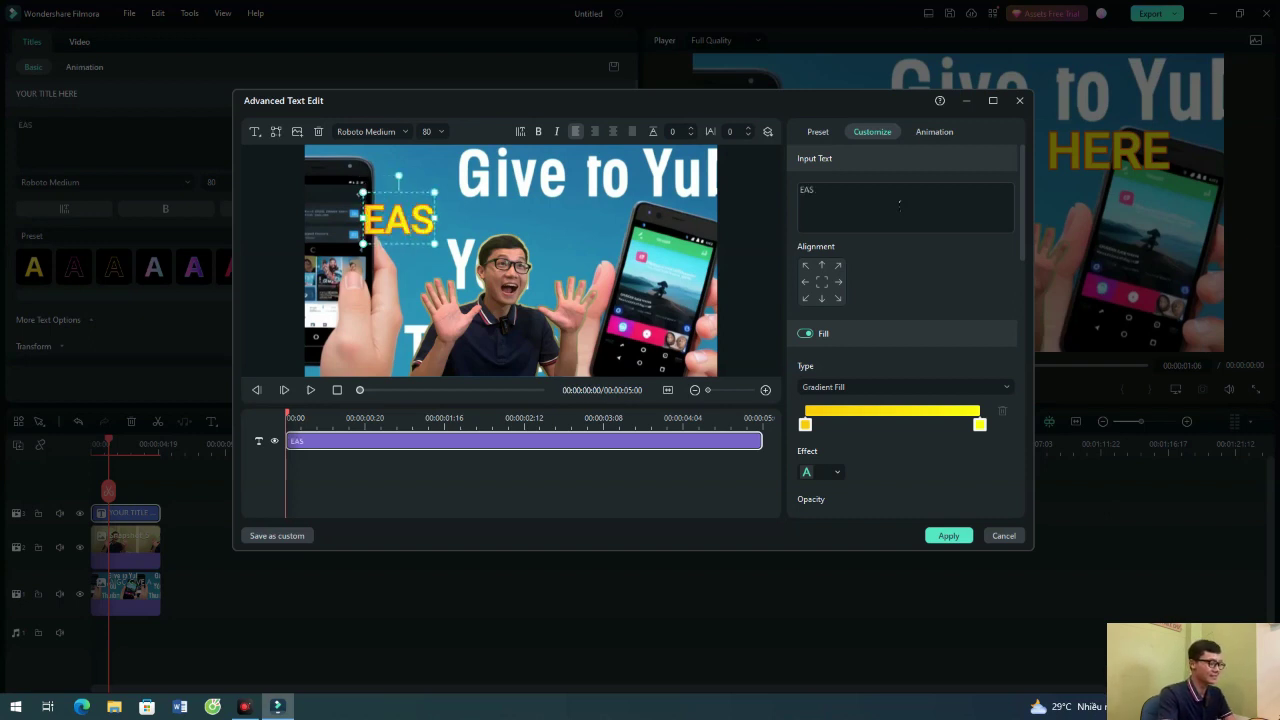
text(Y STEP TO)
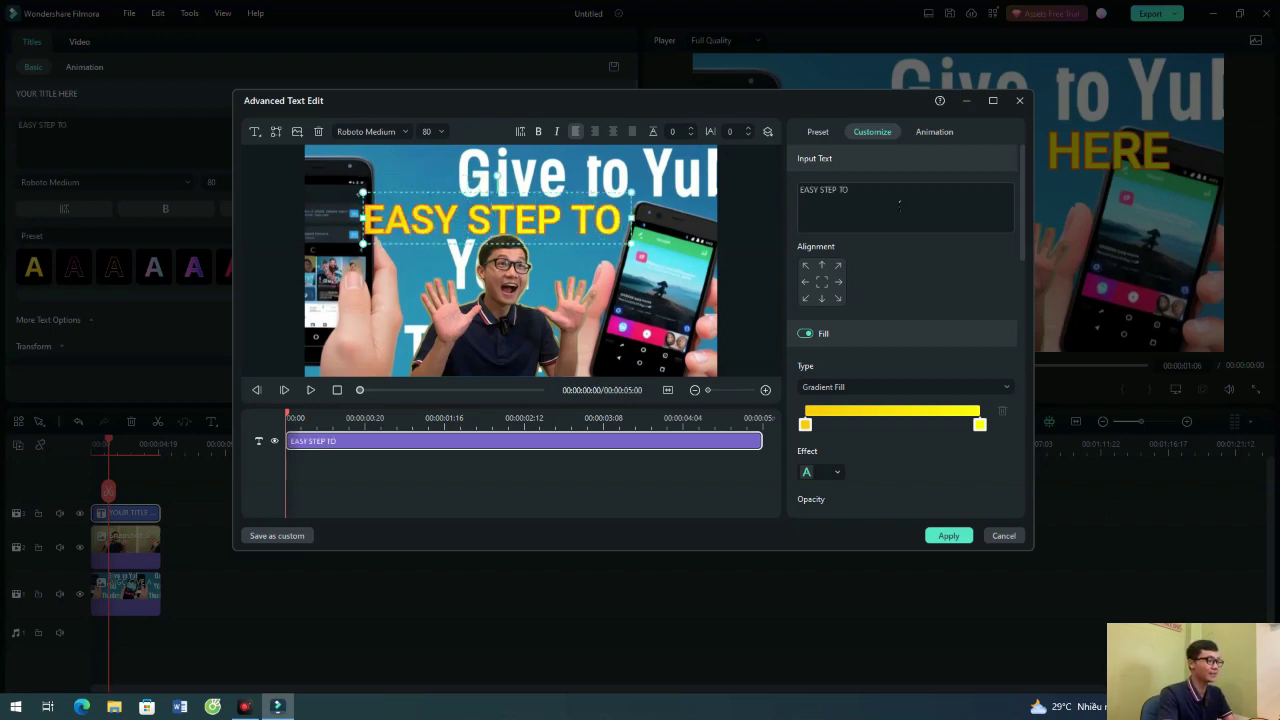
text( CREATE)
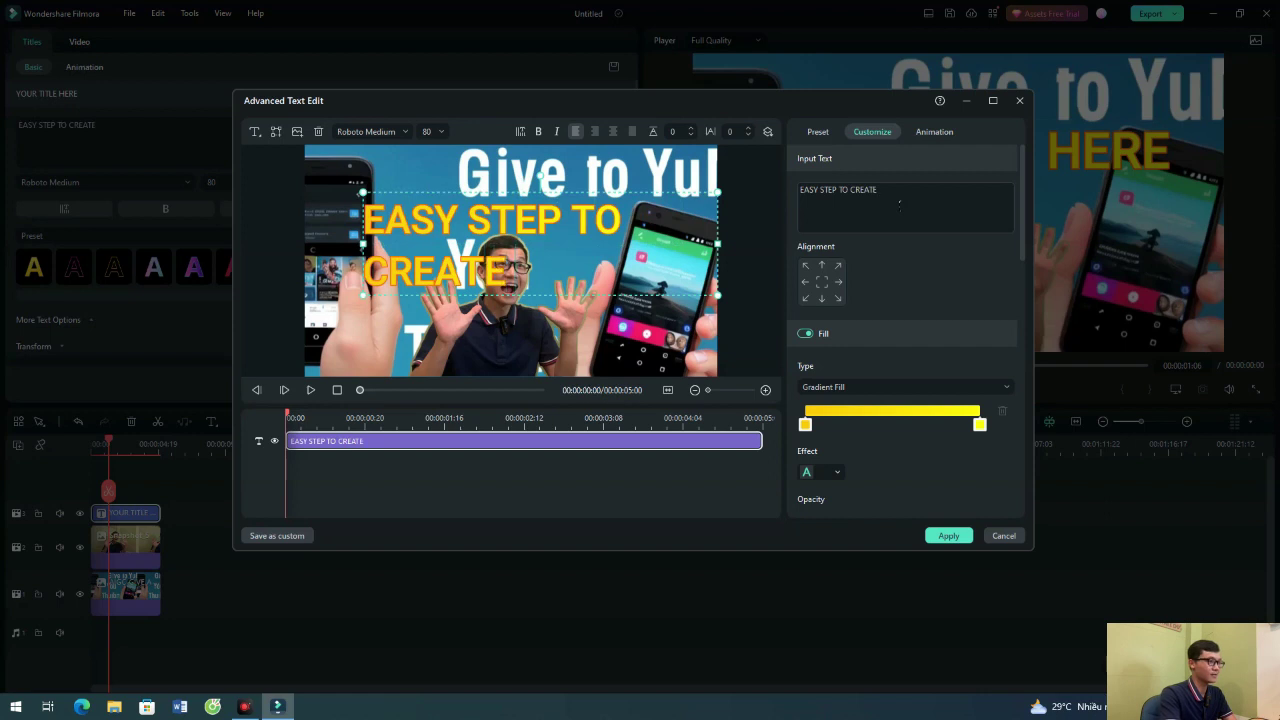
text( AN E)
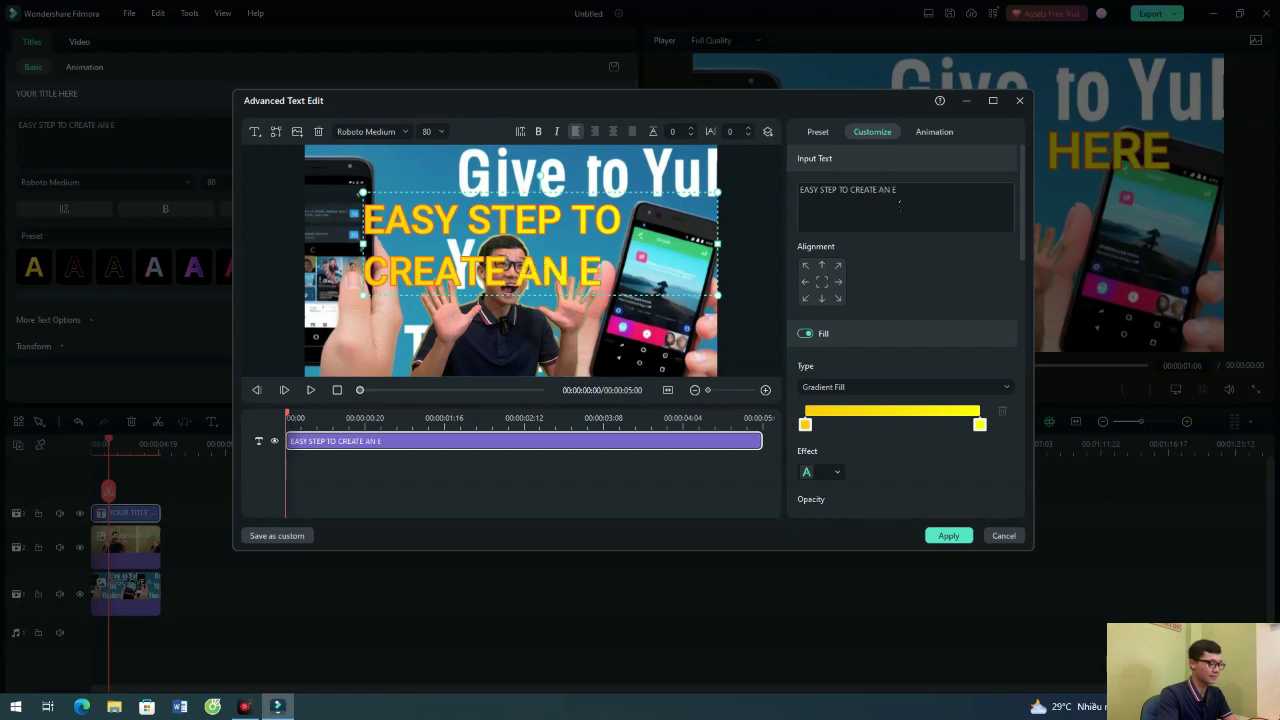
text(XCITING)
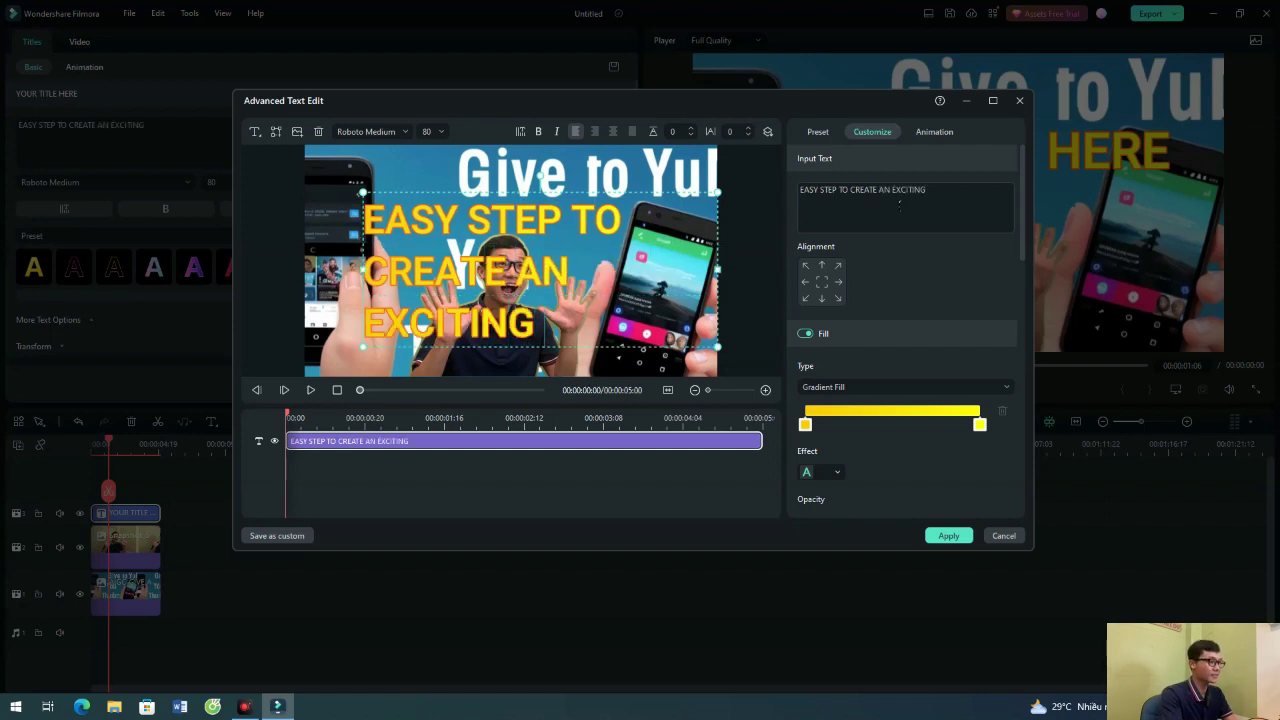
text( THUM)
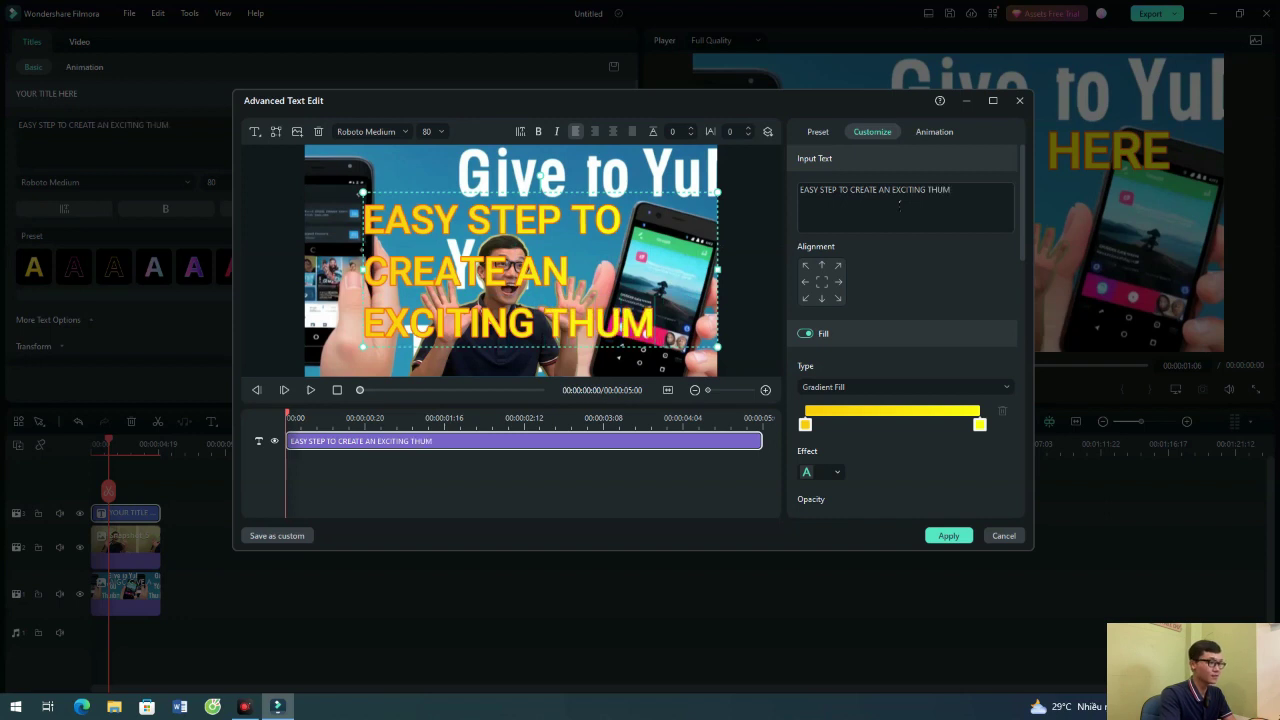
text(BNAIL I)
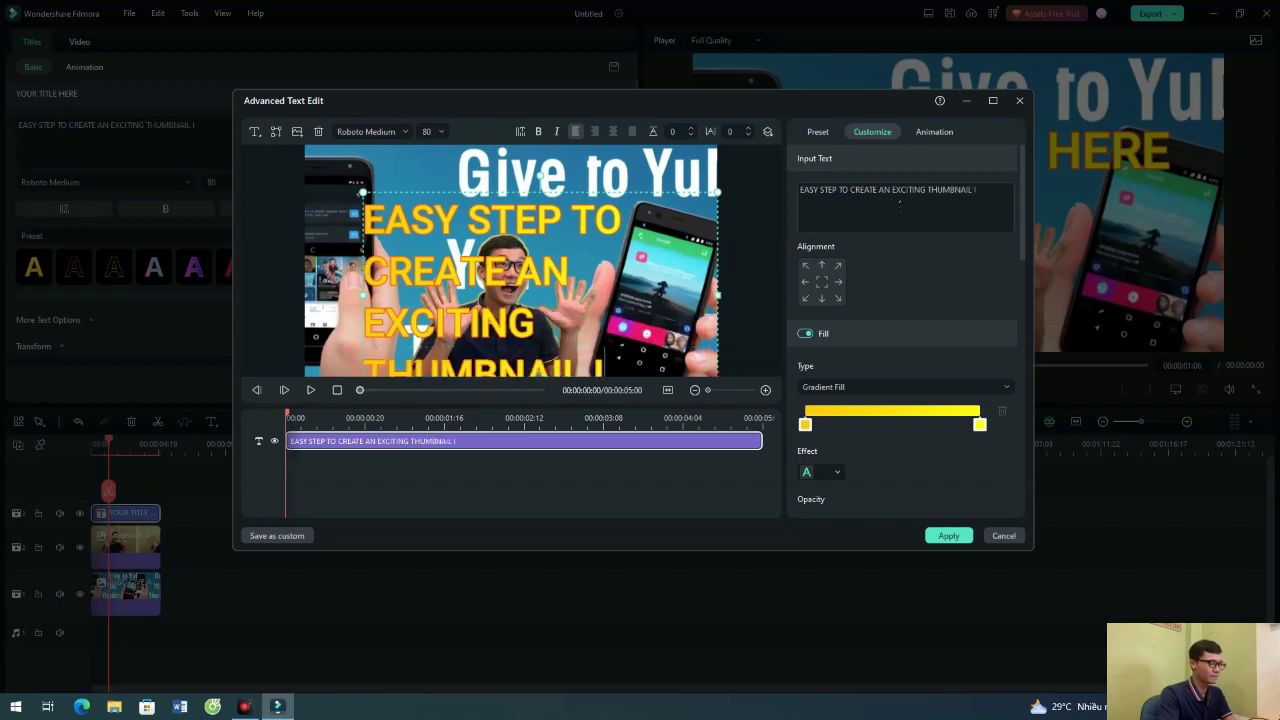
text(N FILM)
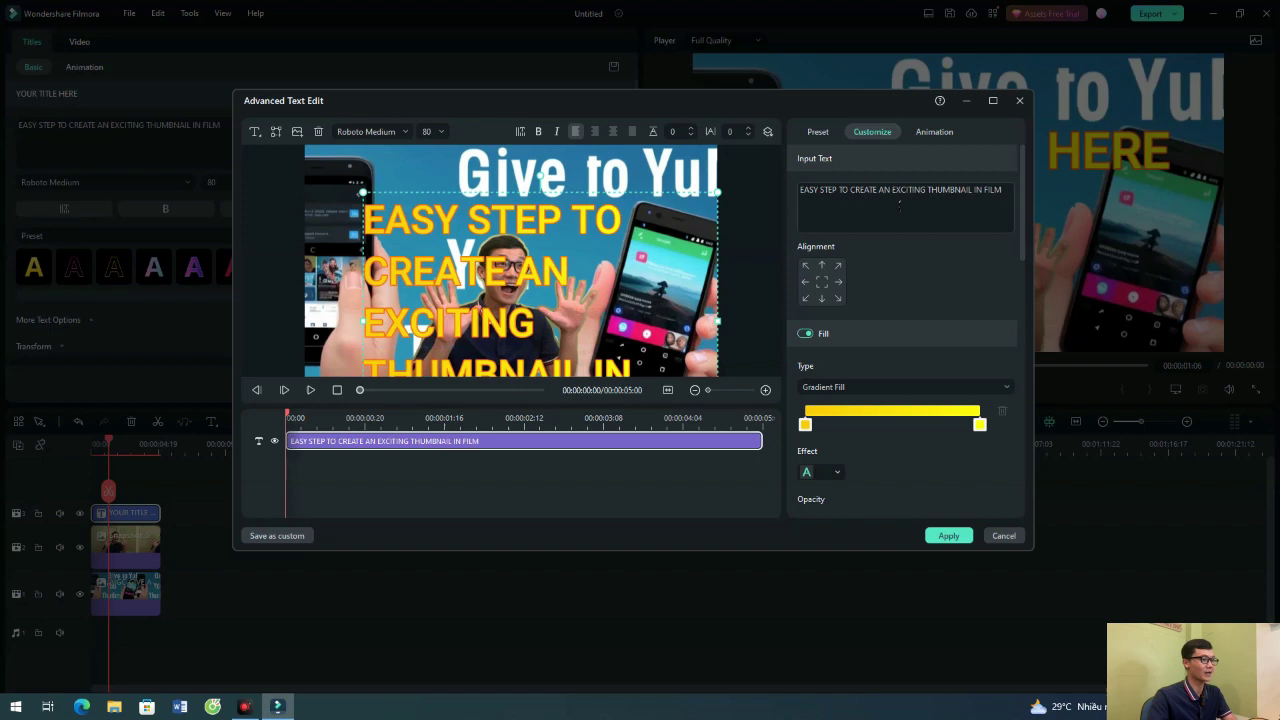
text(ORA 12)
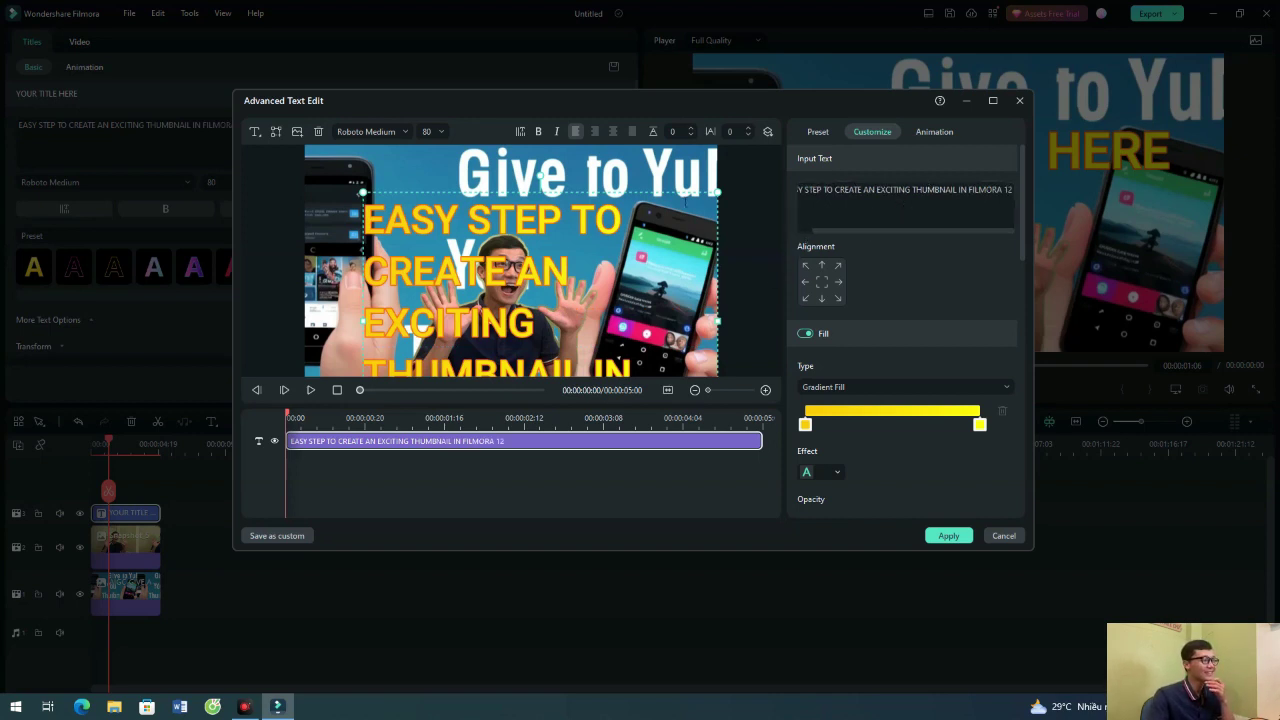
Set the title font size to 50, move it higher, and centre-align it
click(427, 131)
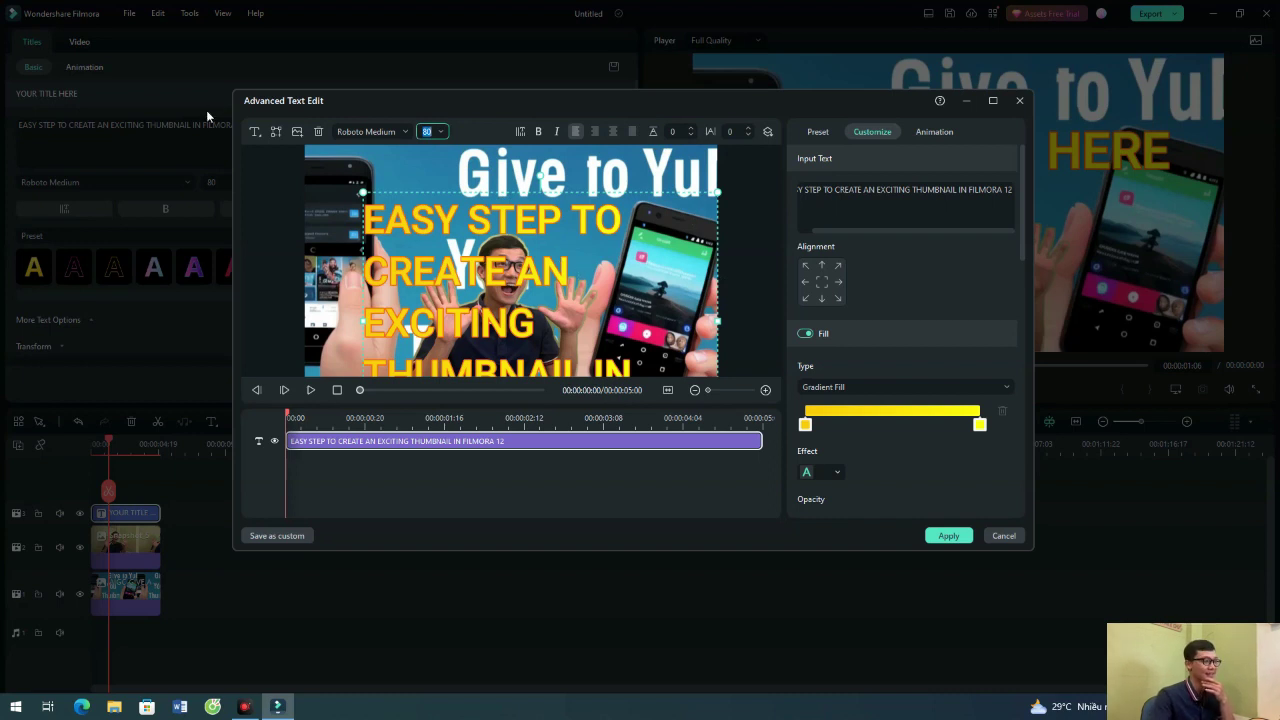
text(50)
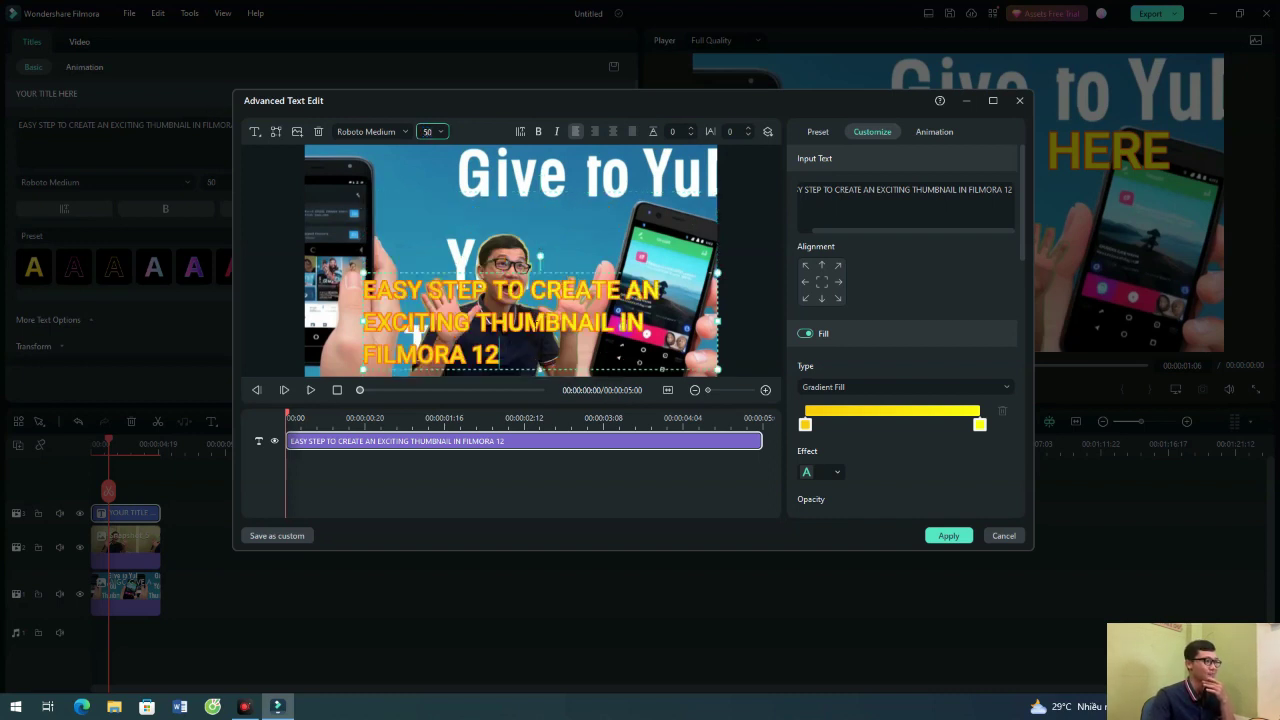
drag(551, 301, 551, 192)
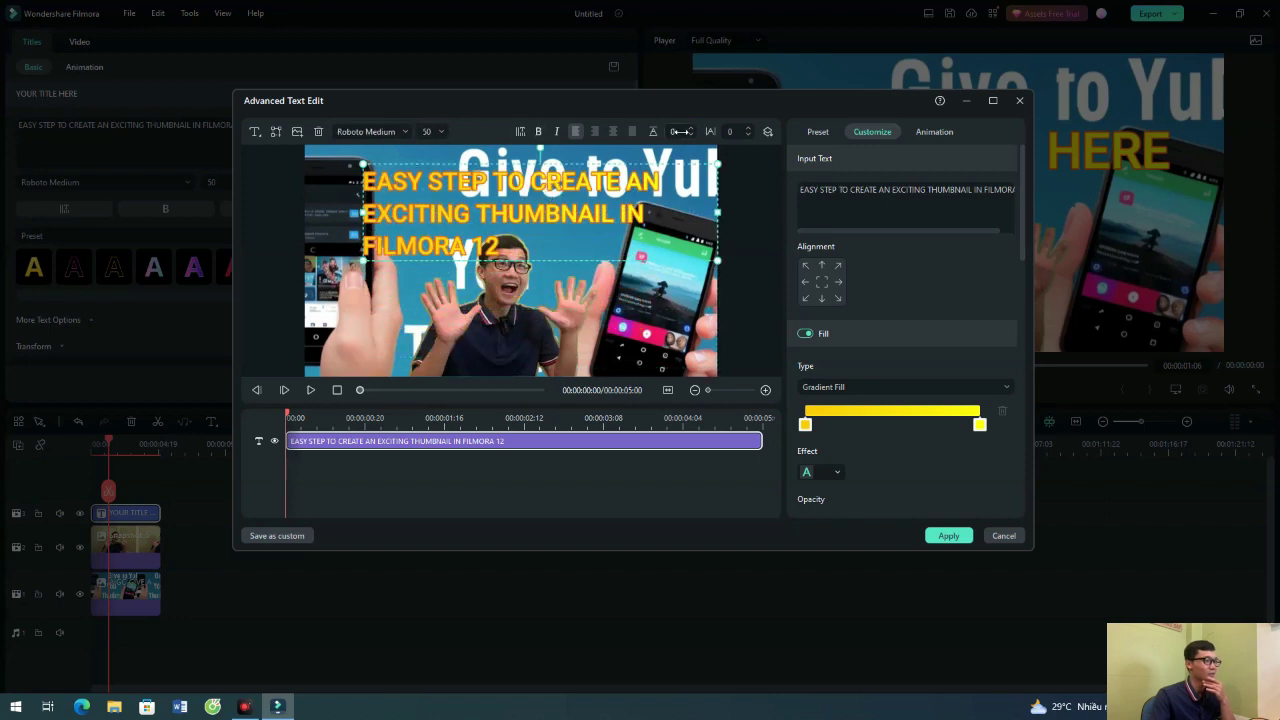
click(613, 131)
Resize and position the title box in the upper right, then apply the edits
drag(585, 218, 527, 210)
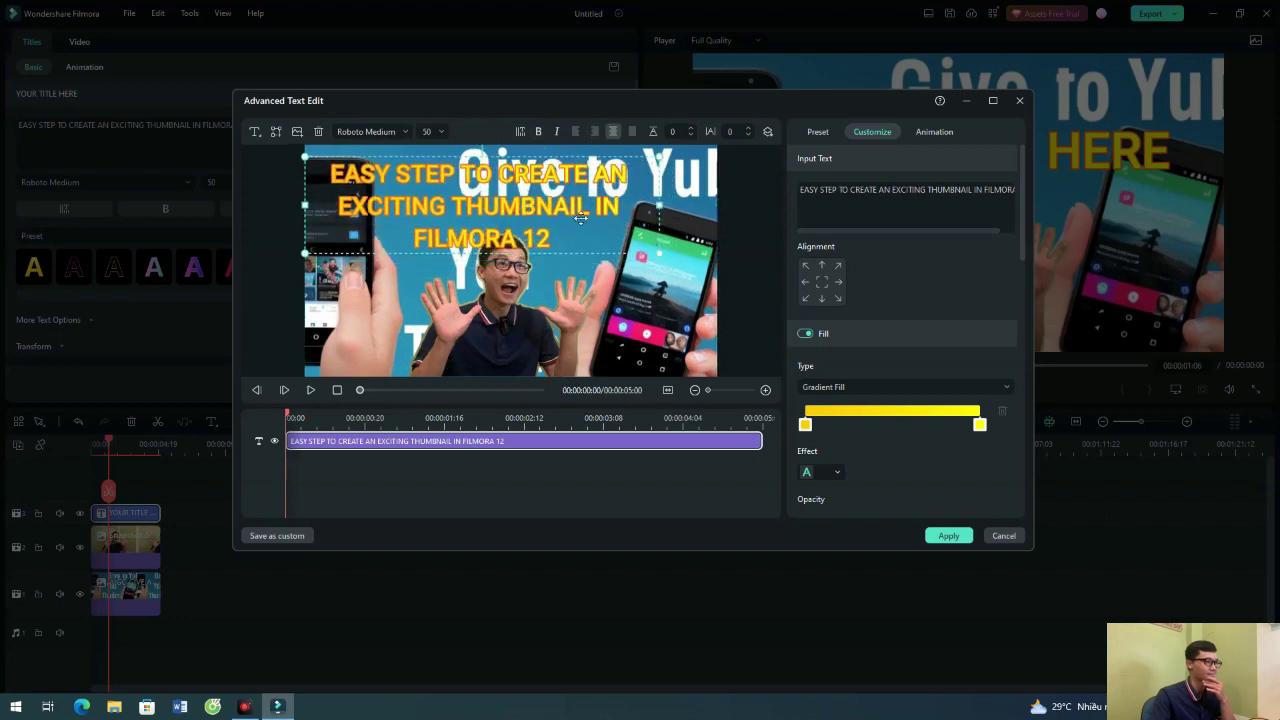
drag(581, 217, 632, 213)
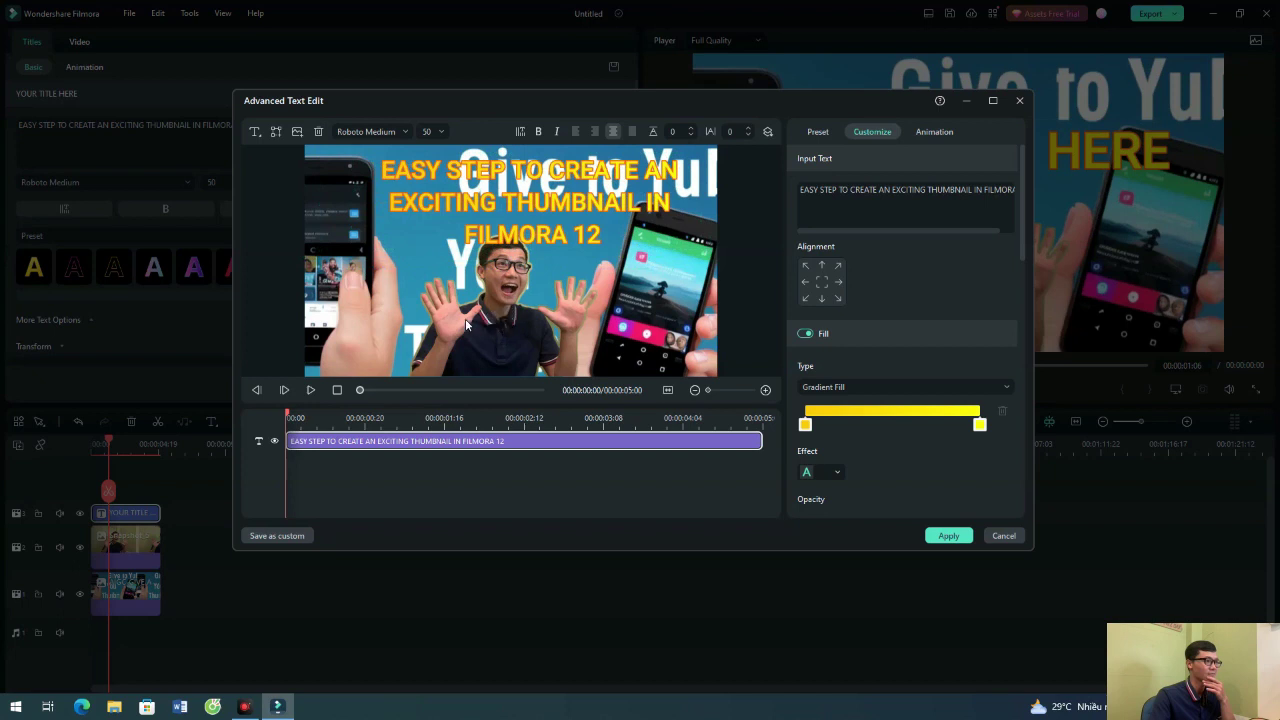
click(544, 203)
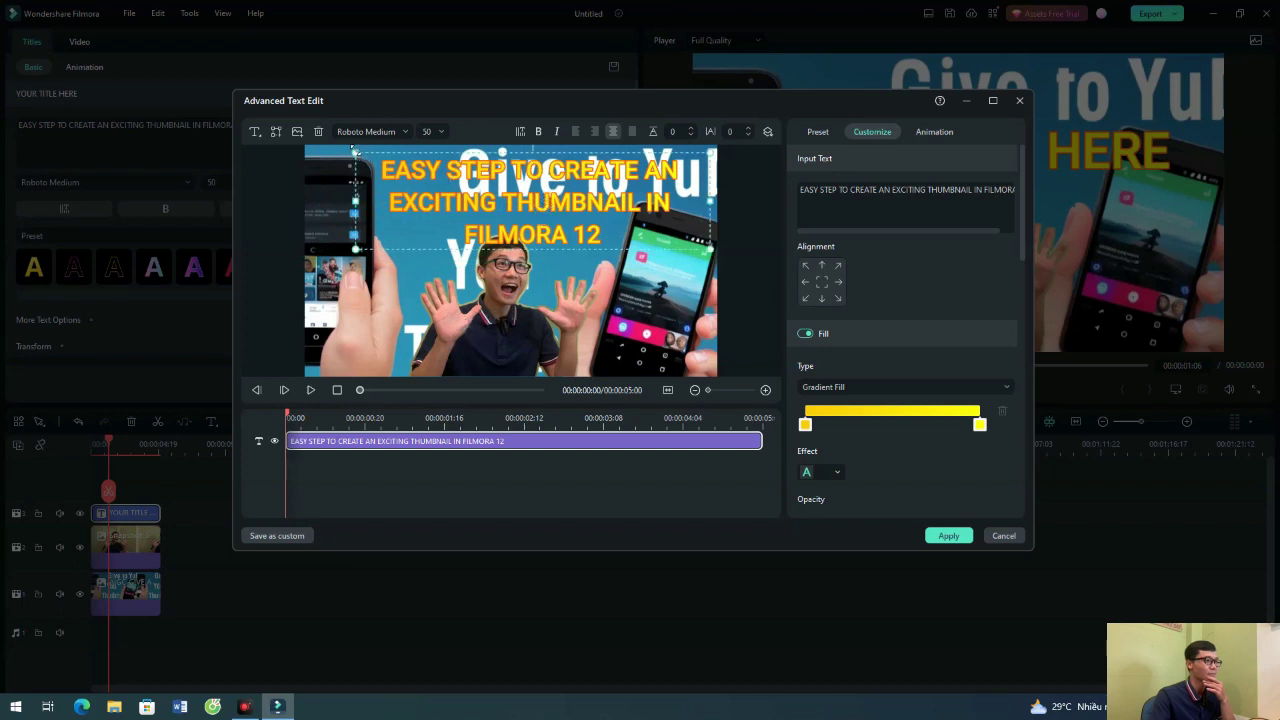
mouse_move(354, 150)
mouse_down()
mouse_move(425, 152)
mouse_move(502, 200)
mouse_move(462, 178)
mouse_up()
mouse_move(515, 235)
mouse_down()
mouse_move(468, 225)
mouse_move(572, 268)
mouse_move(615, 240)
mouse_move(580, 235)
mouse_up()
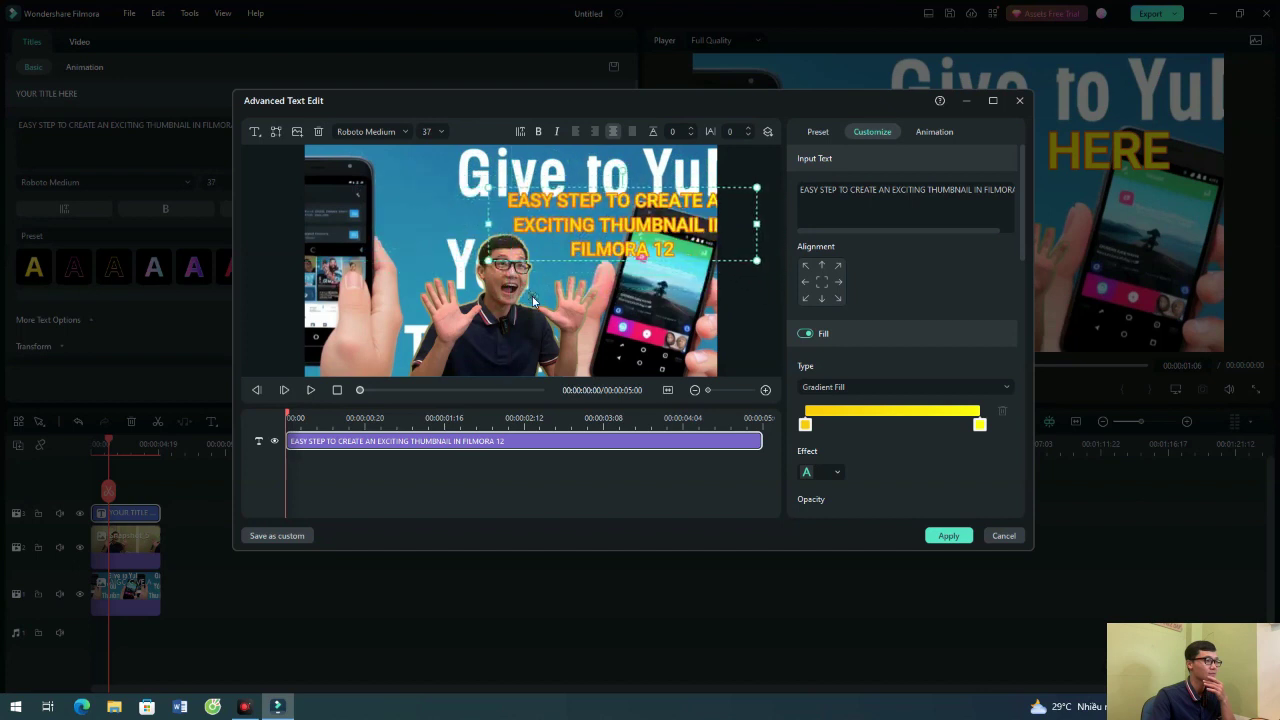
click(533, 300)
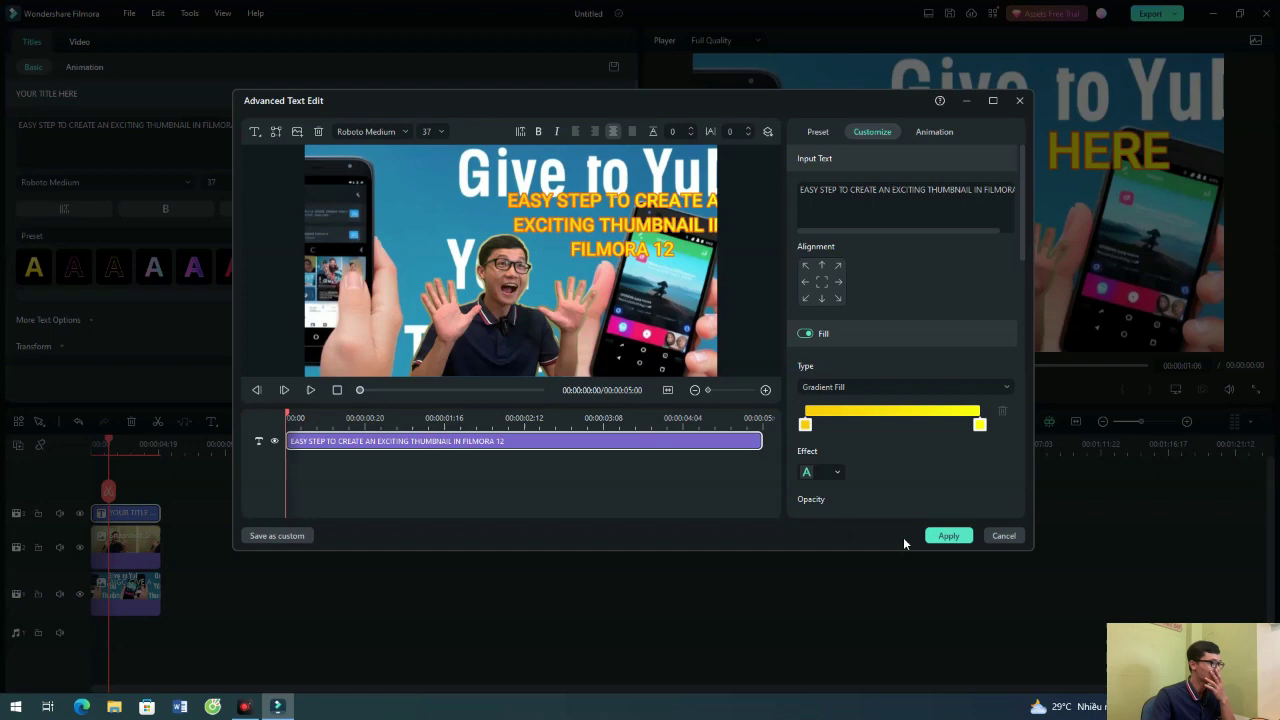
click(948, 535)
Move the cut-out portrait and fine-tune the title's position across the thumbnail's top
click(930, 289)
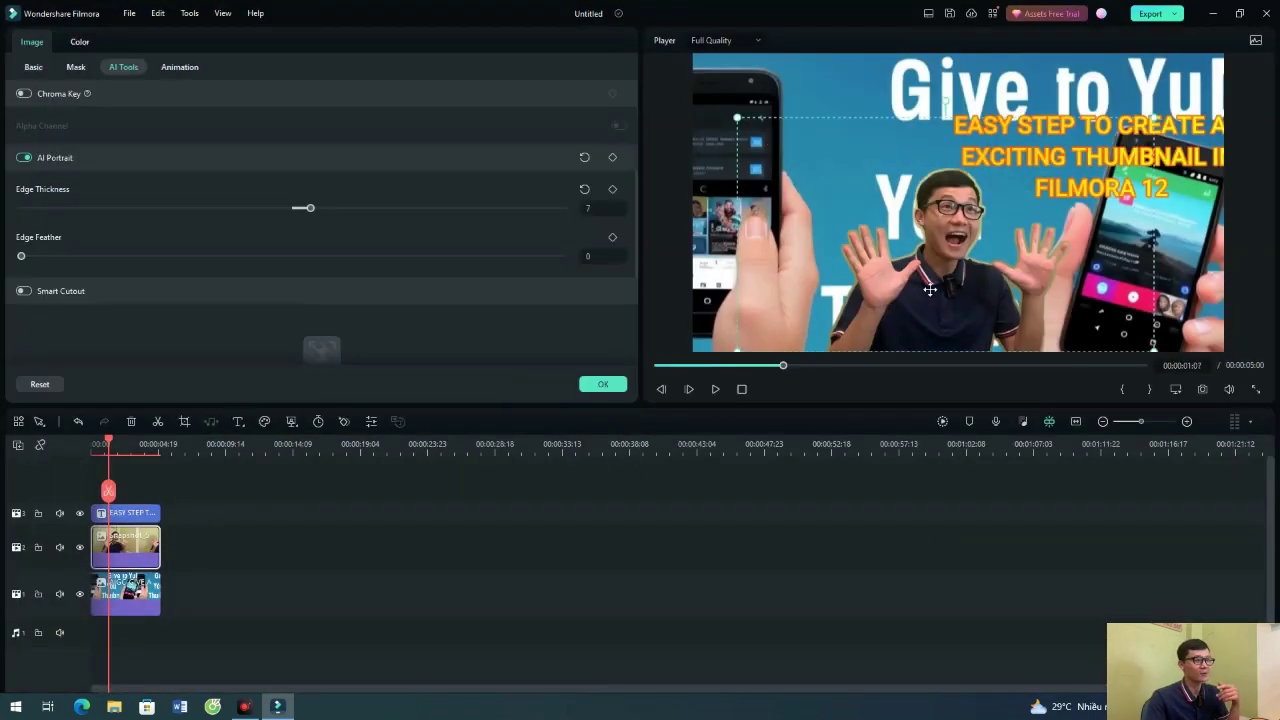
mouse_move(930, 289)
mouse_down()
mouse_move(957, 331)
mouse_move(1052, 197)
mouse_move(952, 140)
mouse_up()
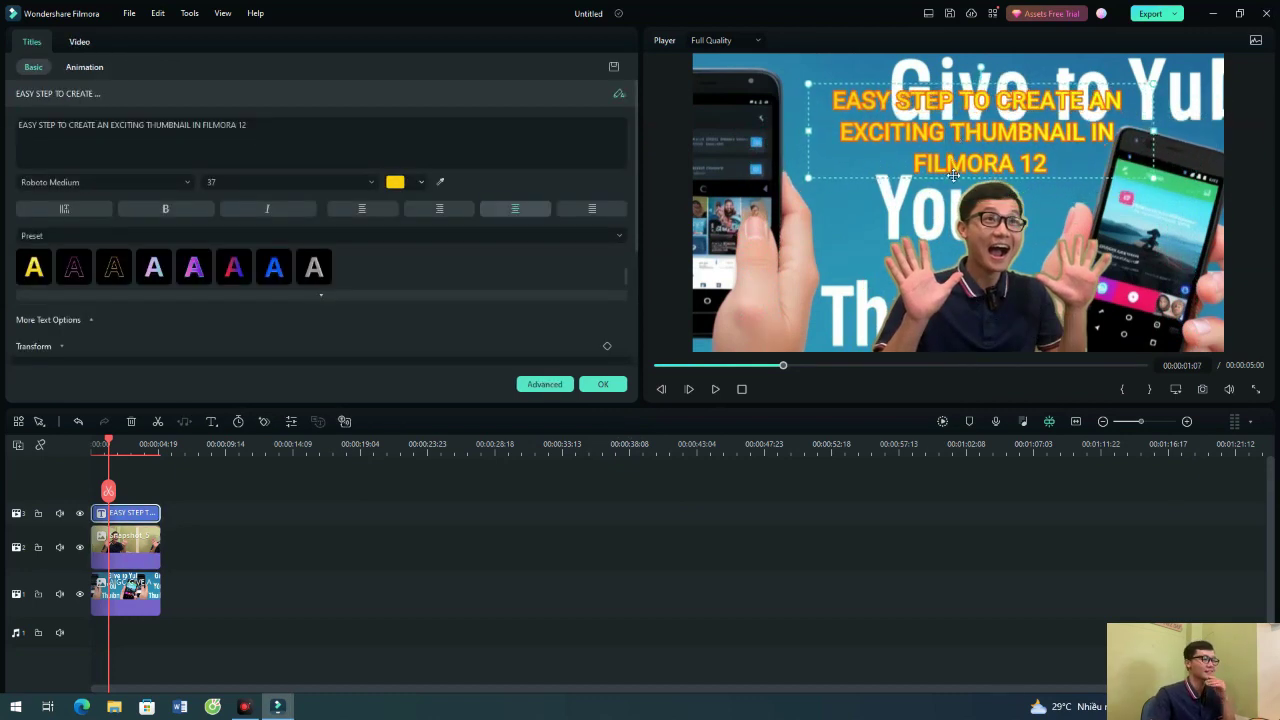
click(603, 384)
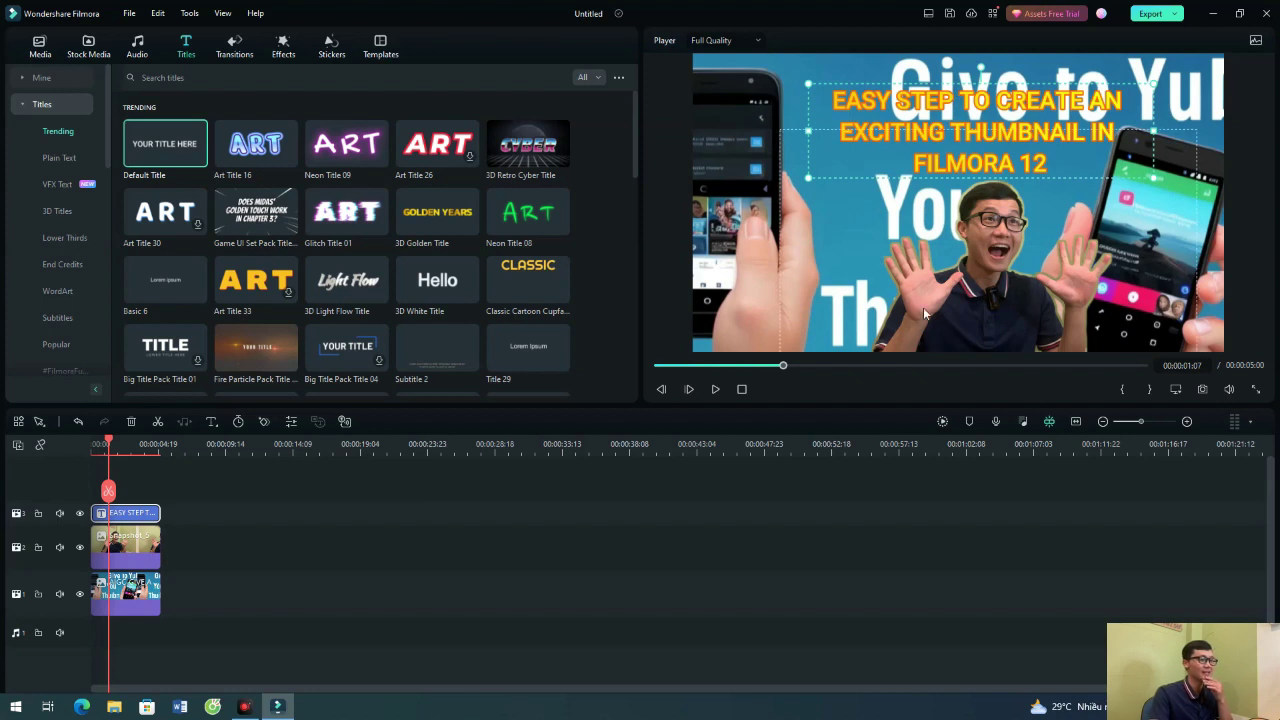
click(730, 121)
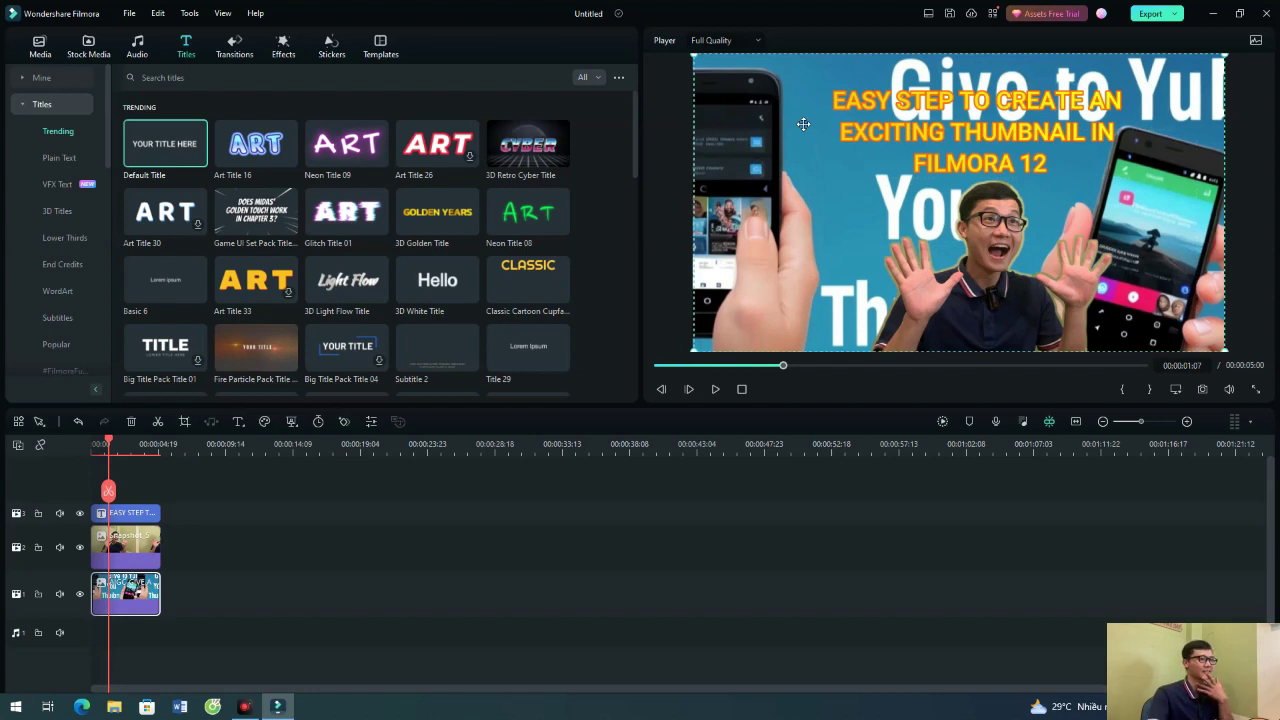
drag(935, 134, 938, 139)
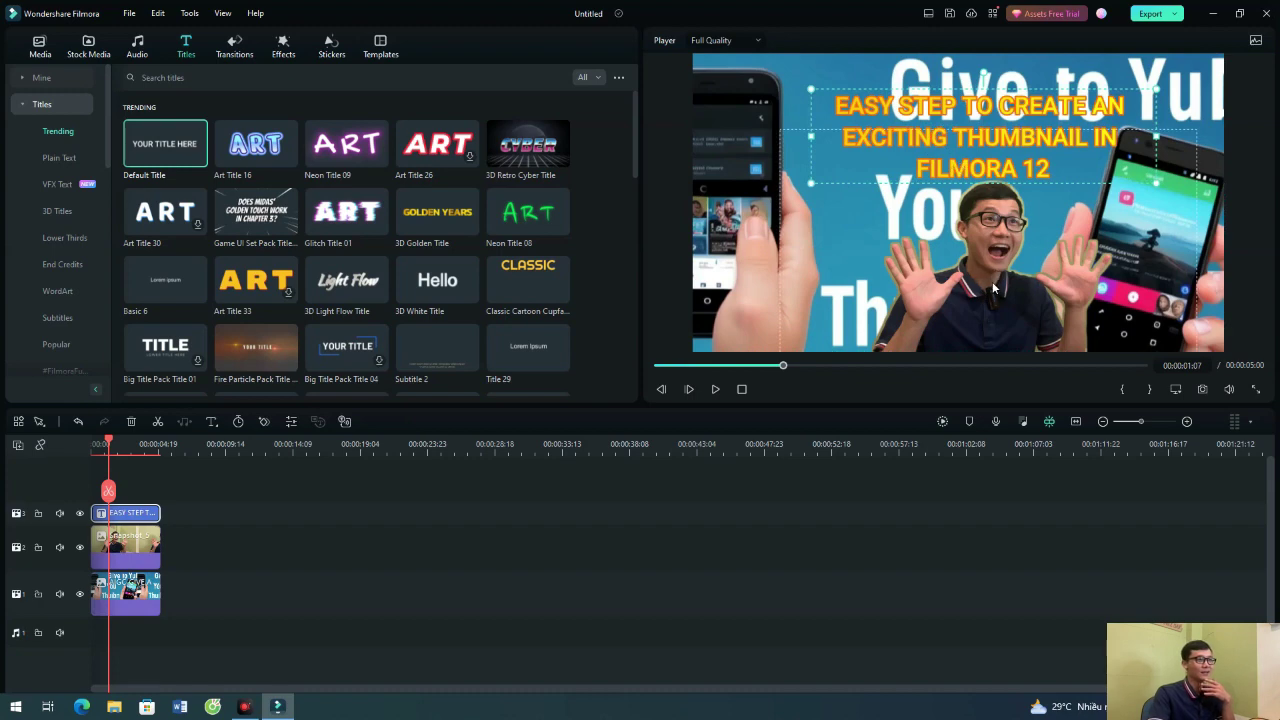
drag(949, 160, 946, 158)
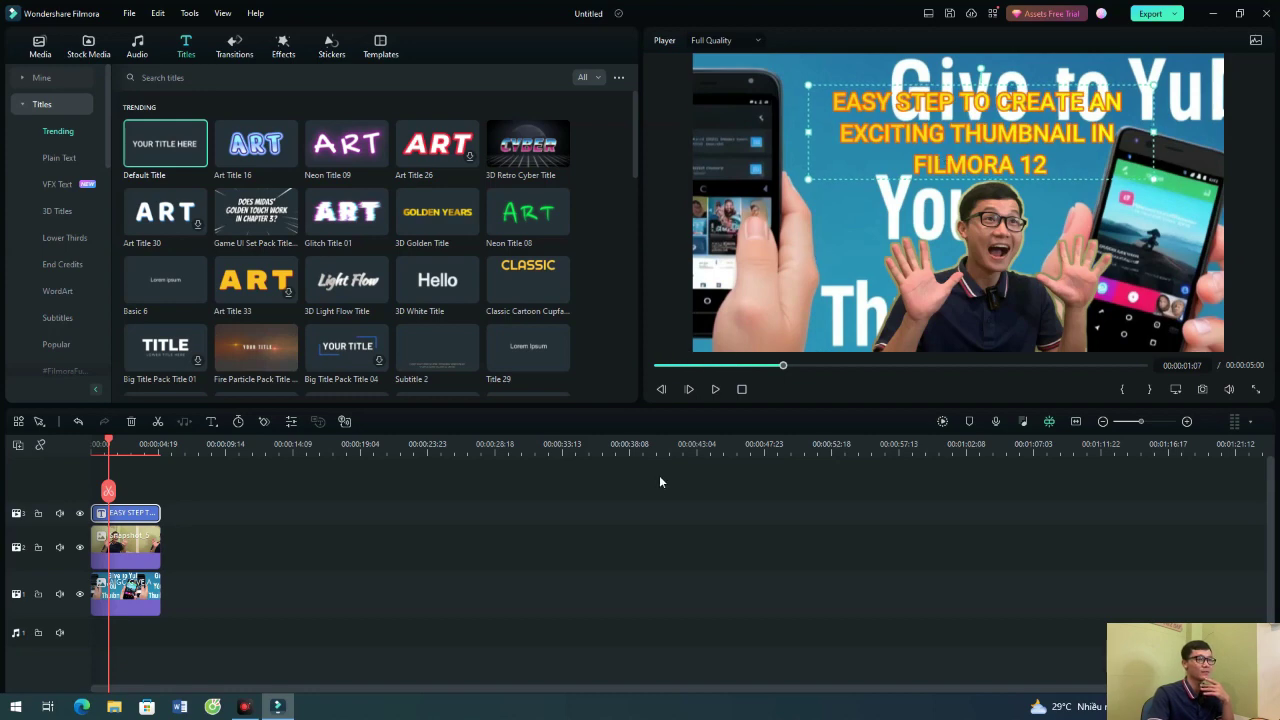
Apply the yellow 'A' gradient preset to the title and confirm with OK
double_click(970, 138)
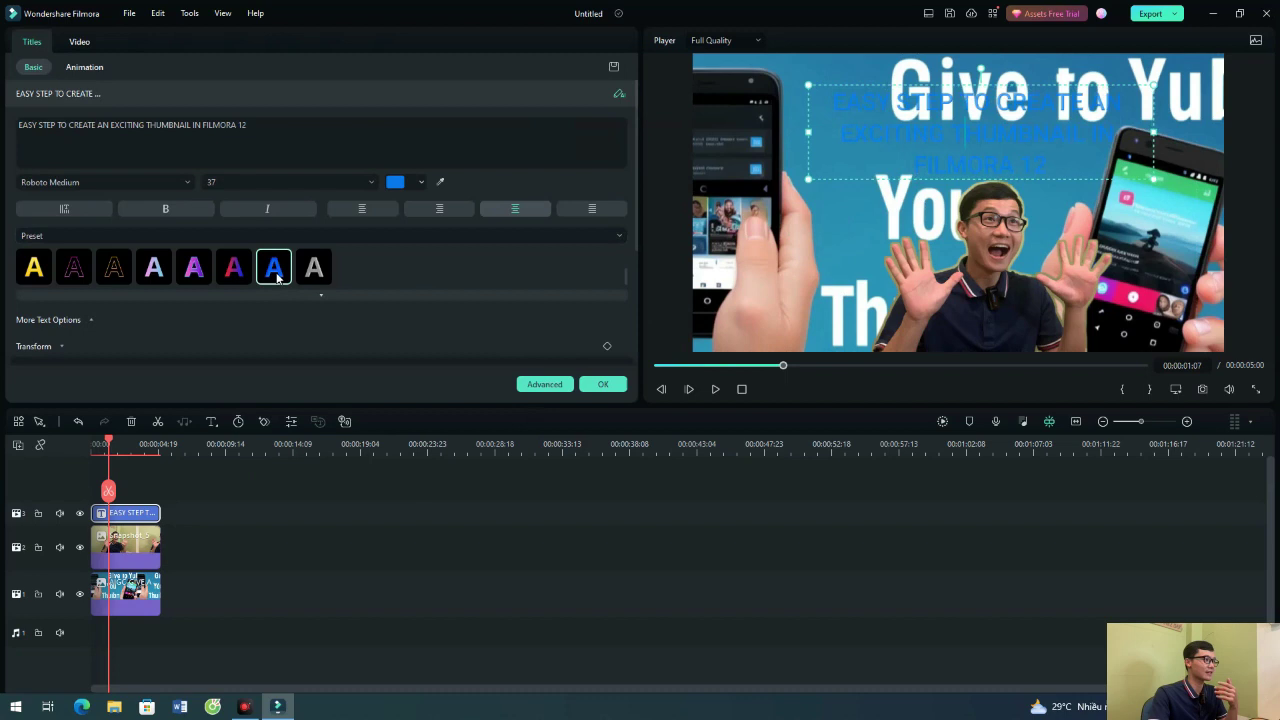
click(44, 274)
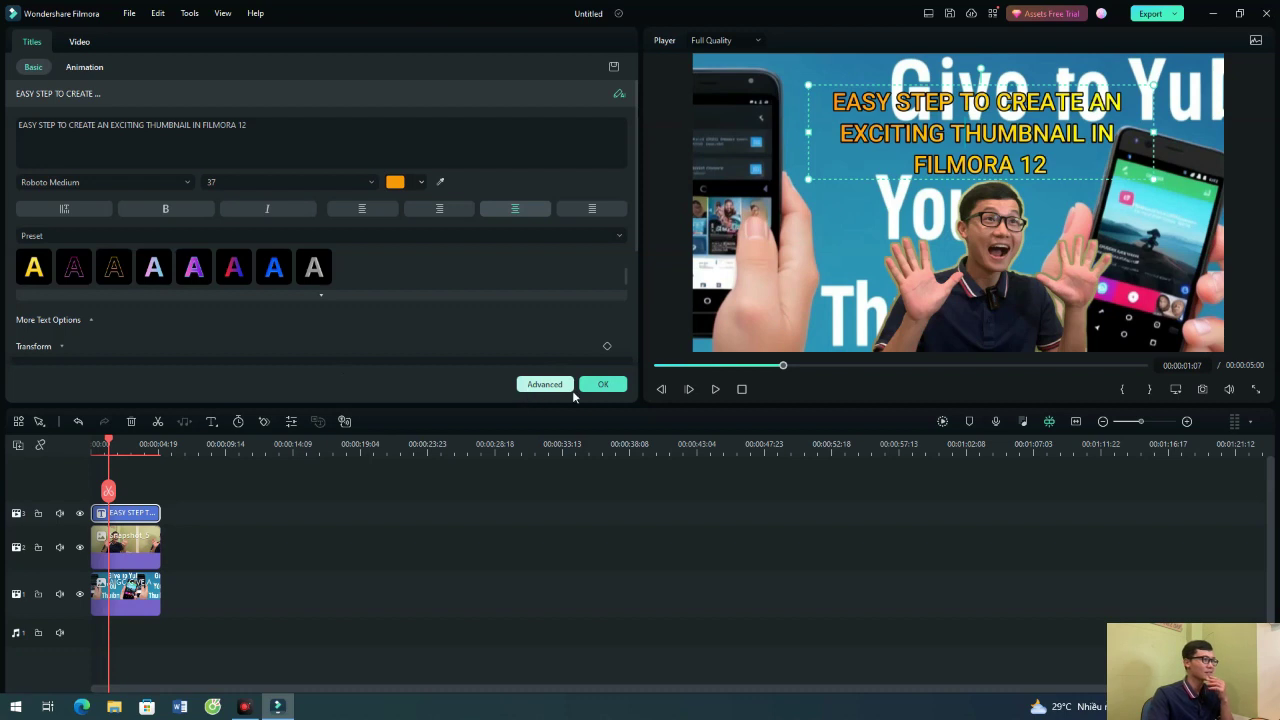
click(603, 384)
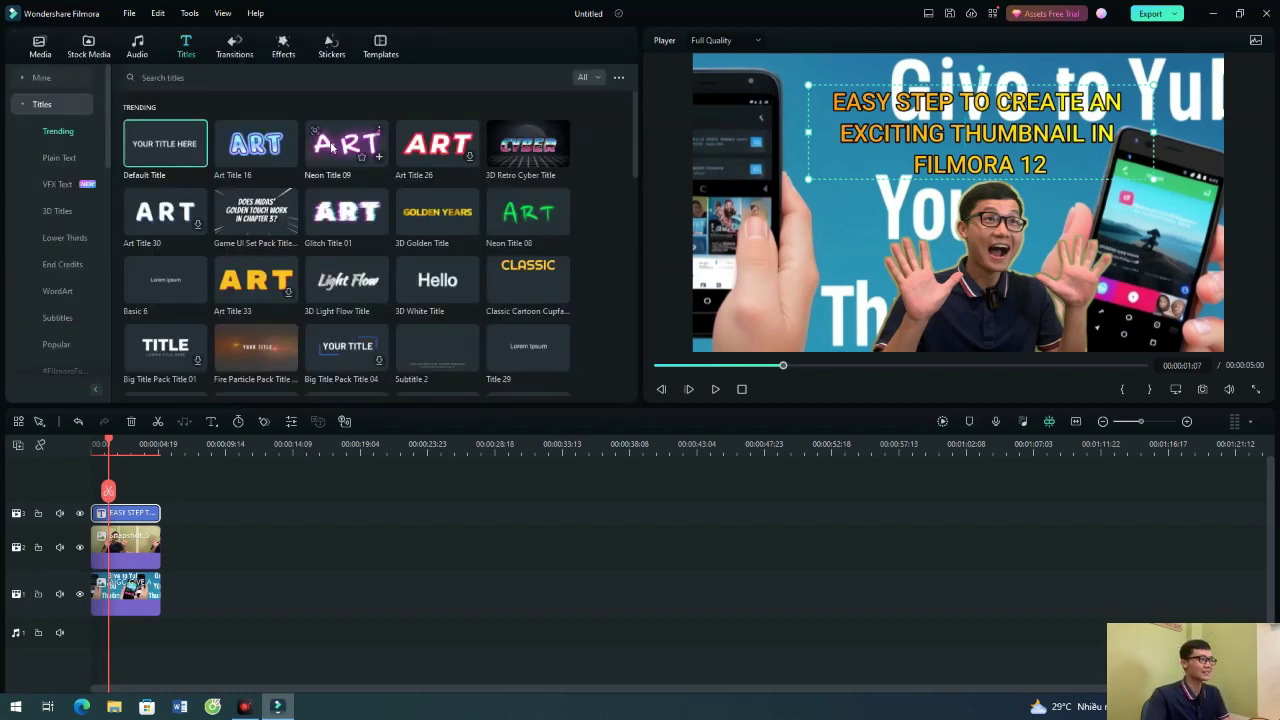
Add the BFF Pack Overlay 04 comic burst from Effects > Overlay to a new top track
click(288, 50)
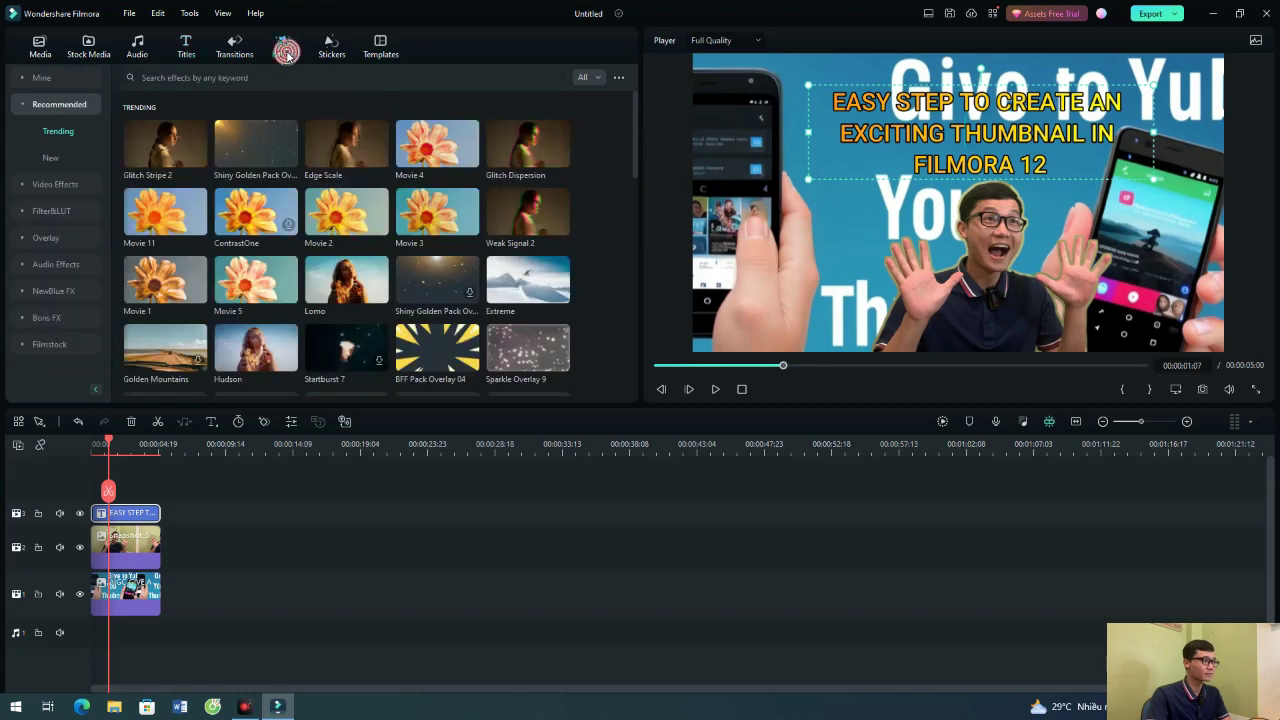
click(83, 106)
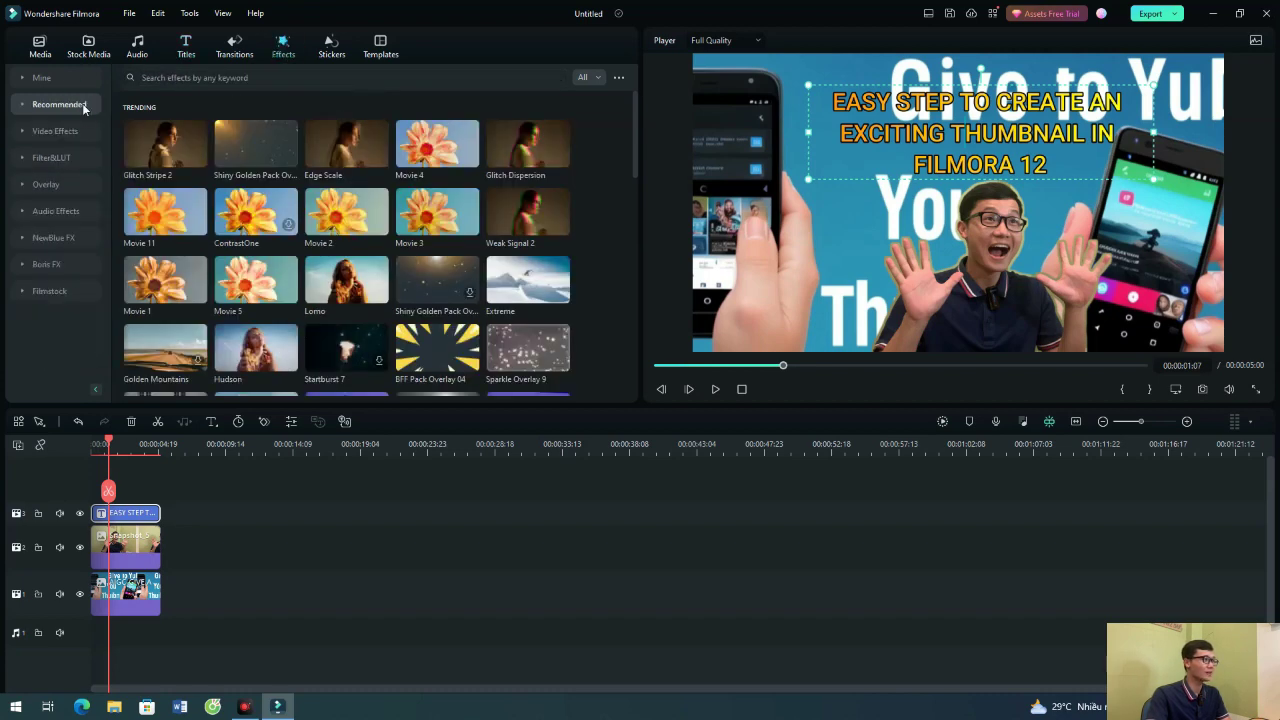
click(60, 183)
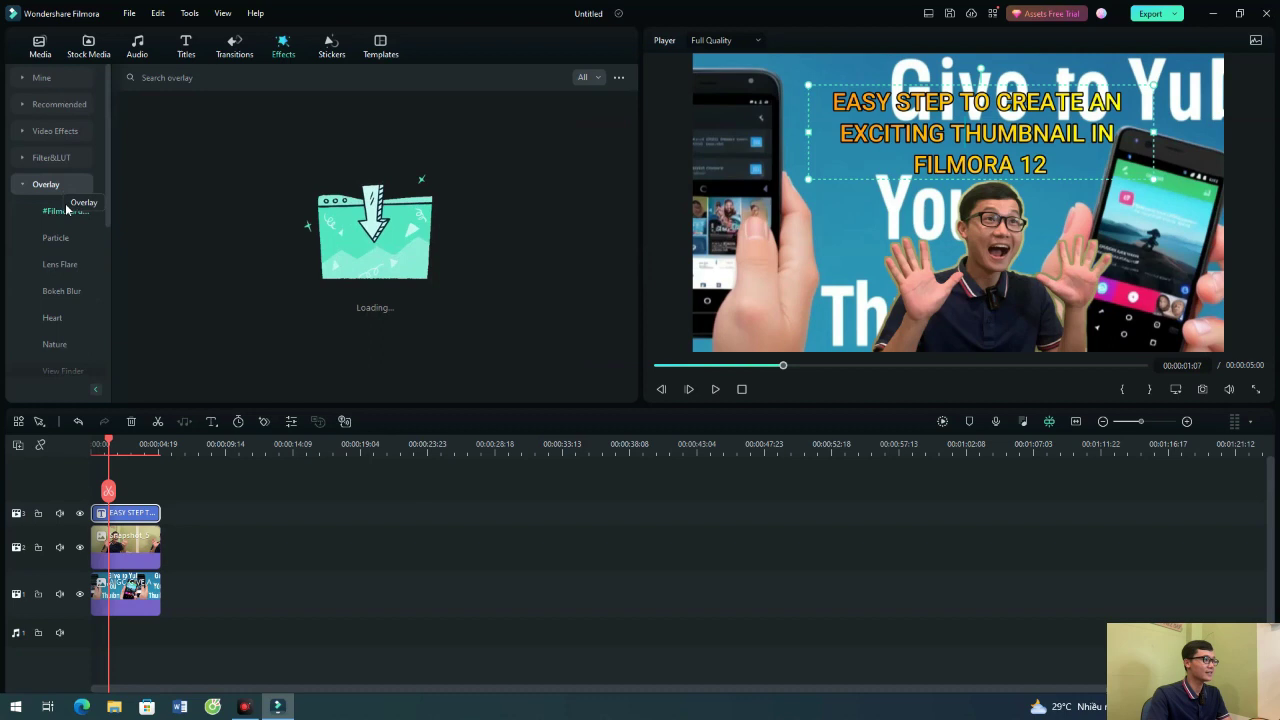
click(70, 186)
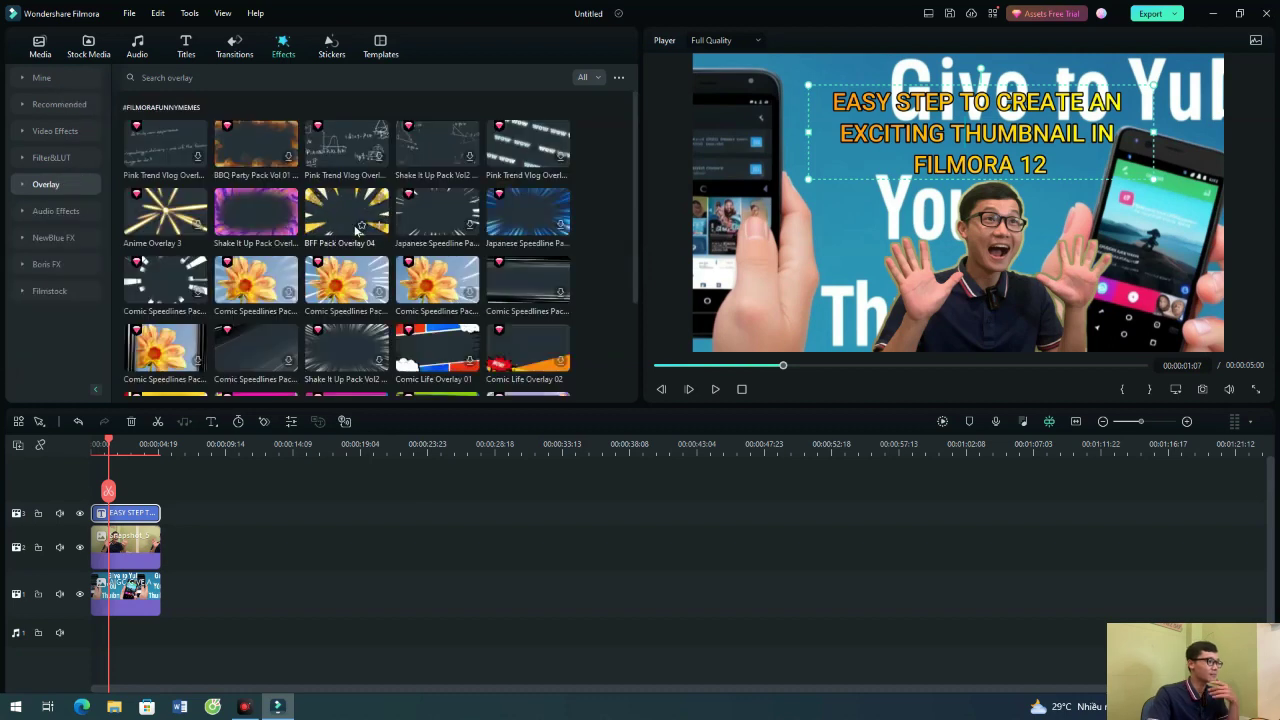
mouse_move(346, 212)
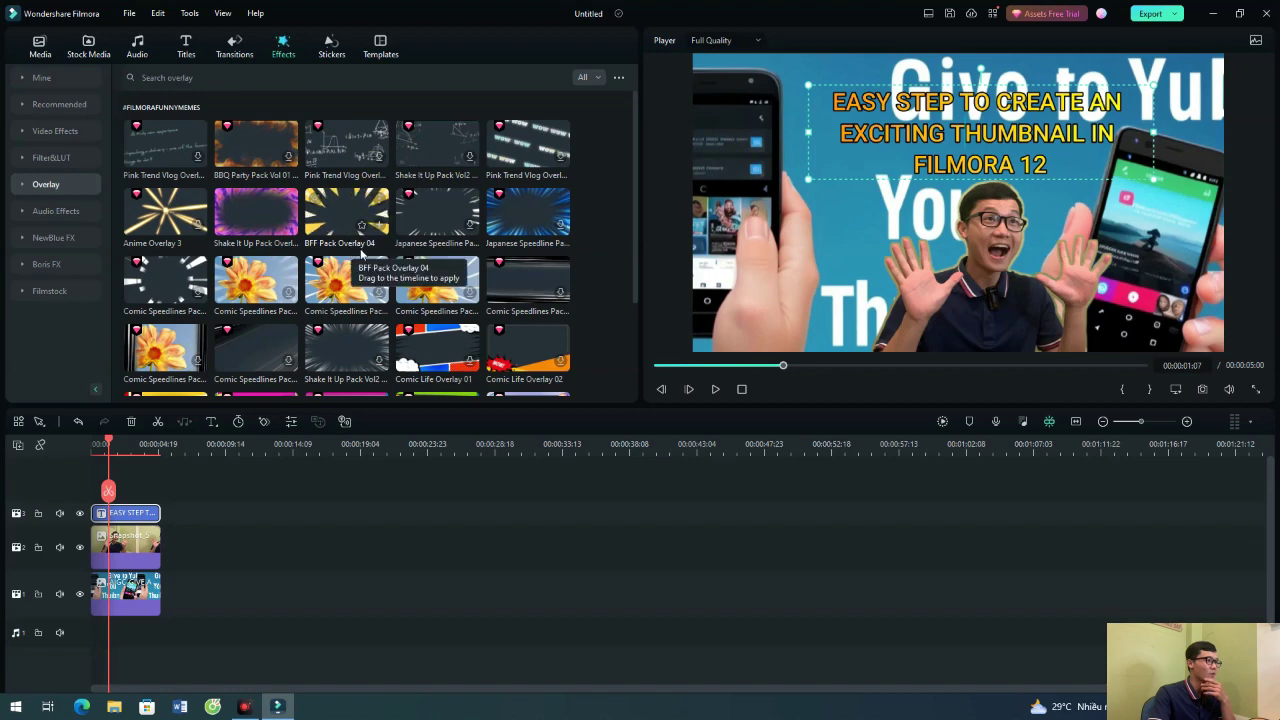
drag(345, 215, 125, 505)
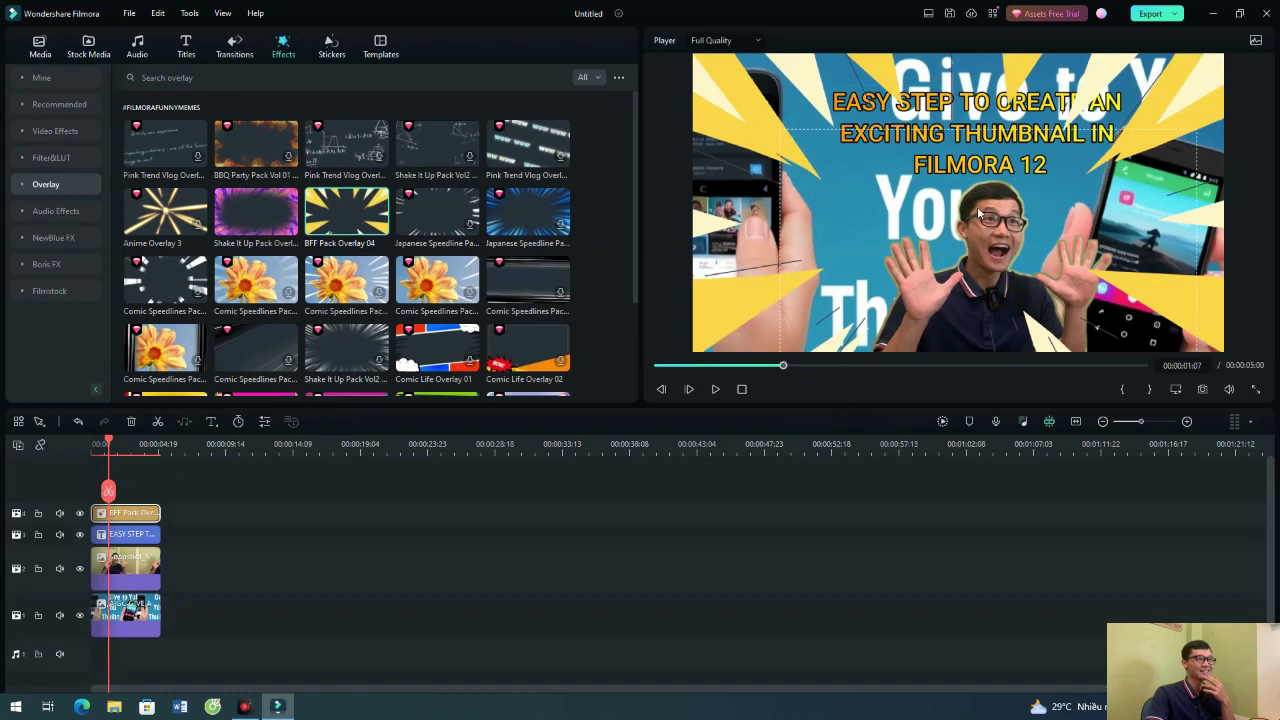
Nudge the title slightly lower and to the left in the preview
mouse_move(950, 140)
mouse_down()
mouse_move(801, 92)
mouse_move(840, 106)
mouse_up()
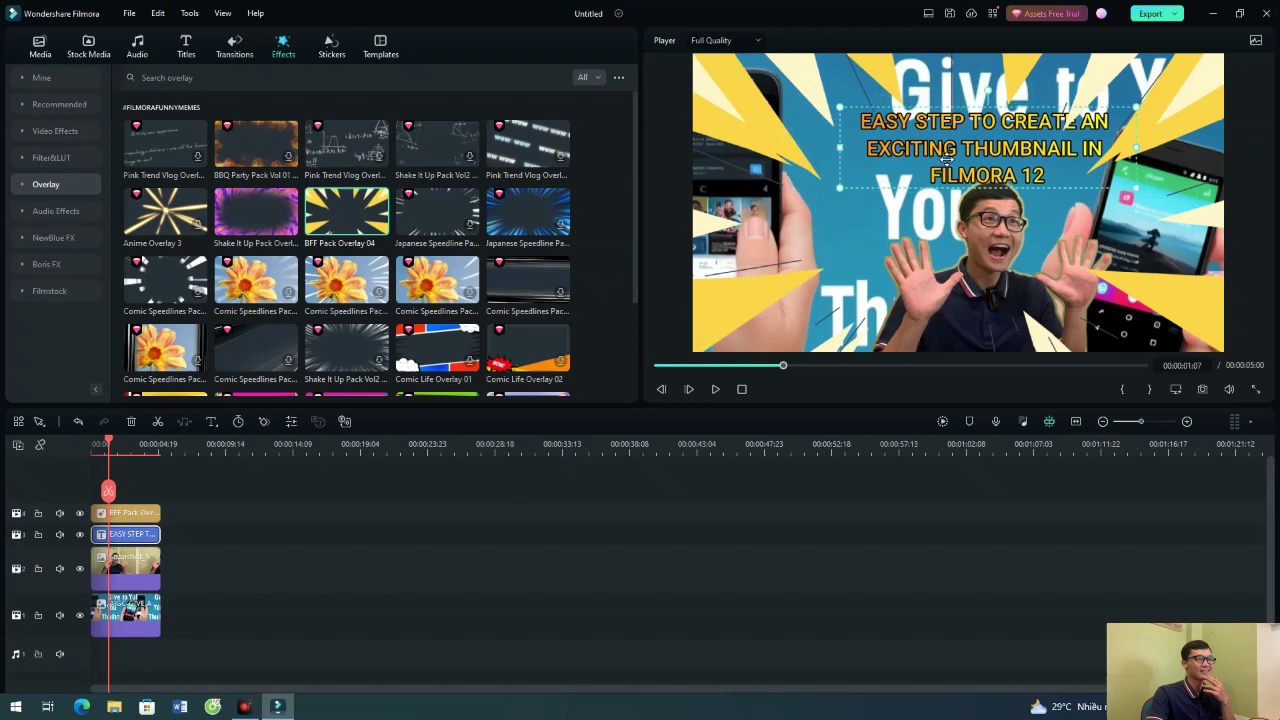
drag(946, 158, 929, 153)
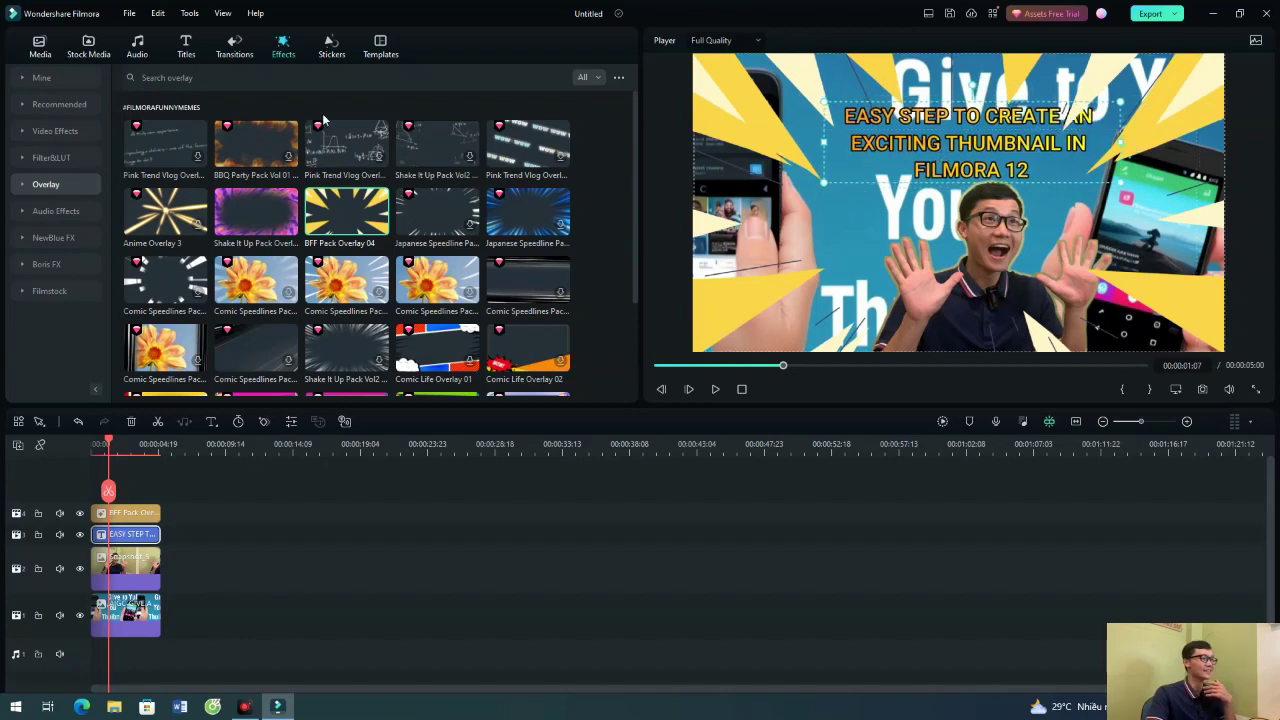
click(331, 46)
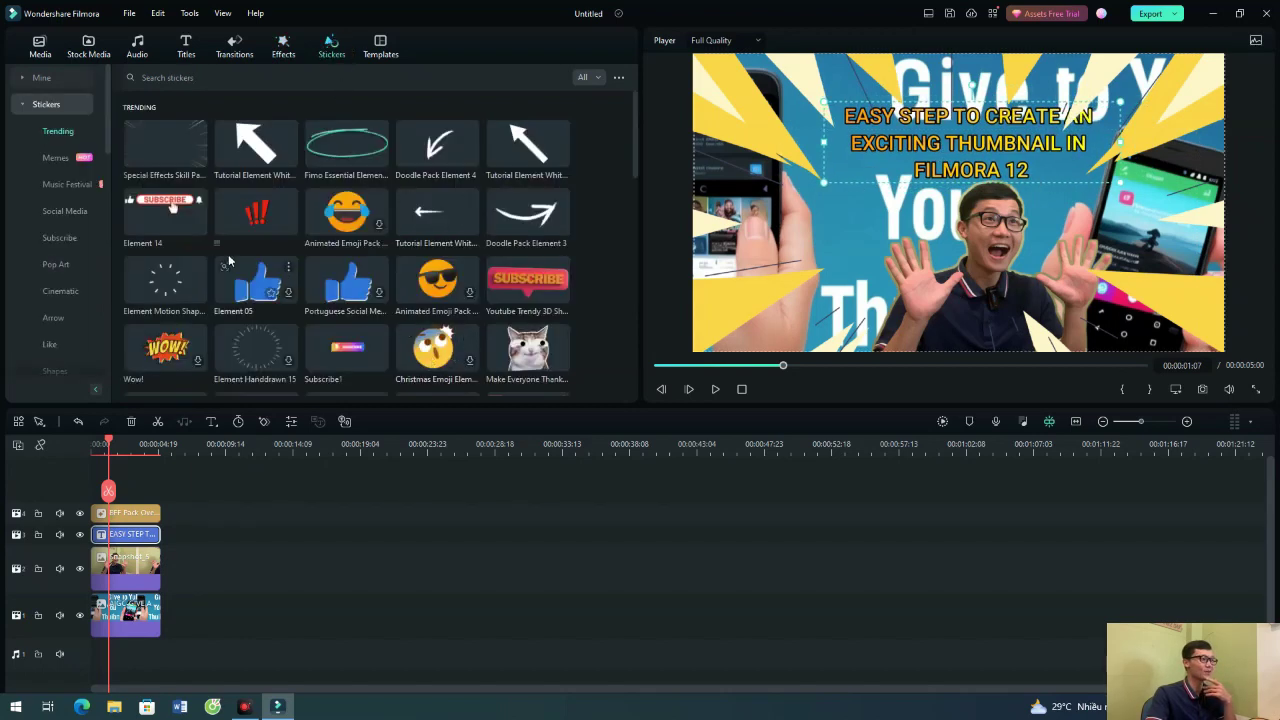
Add the BFF Pack Element 02 'Thank You' sticker, scaled into the bottom-right corner
scroll(401, 289, down, 1)
scroll(401, 289, down, 2)
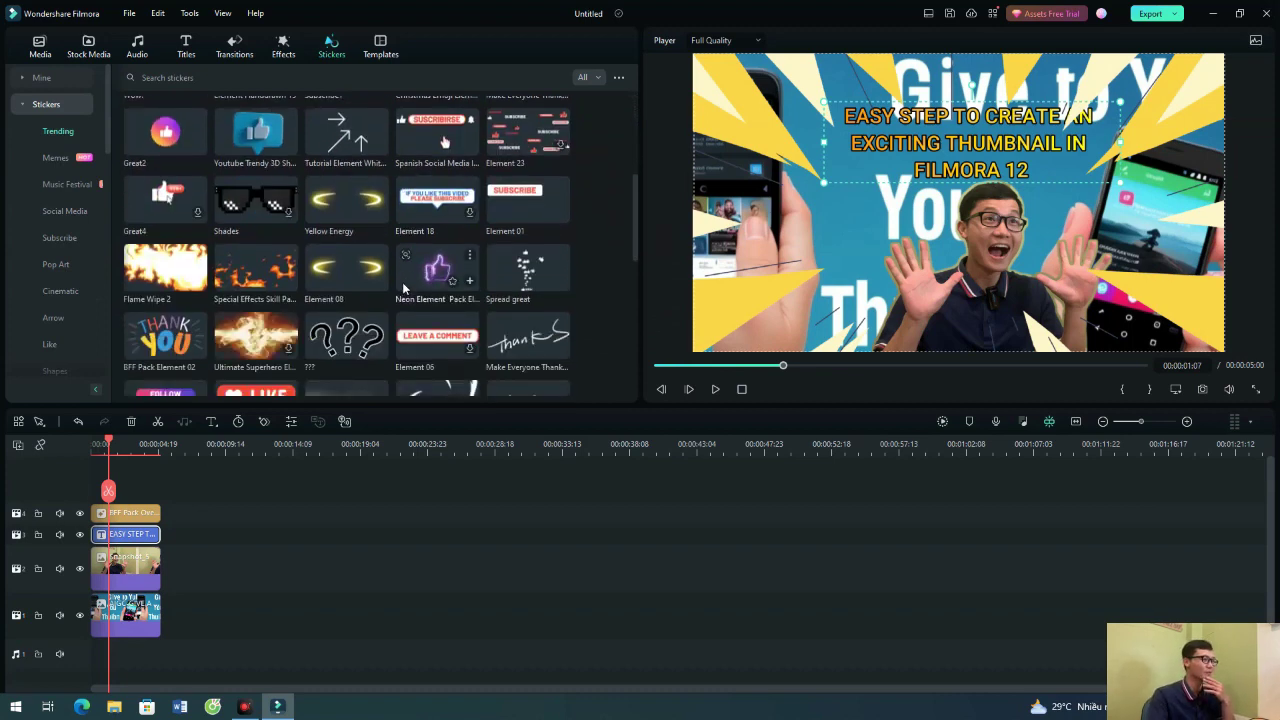
mouse_move(175, 338)
mouse_down()
mouse_move(835, 412)
mouse_move(938, 347)
mouse_up()
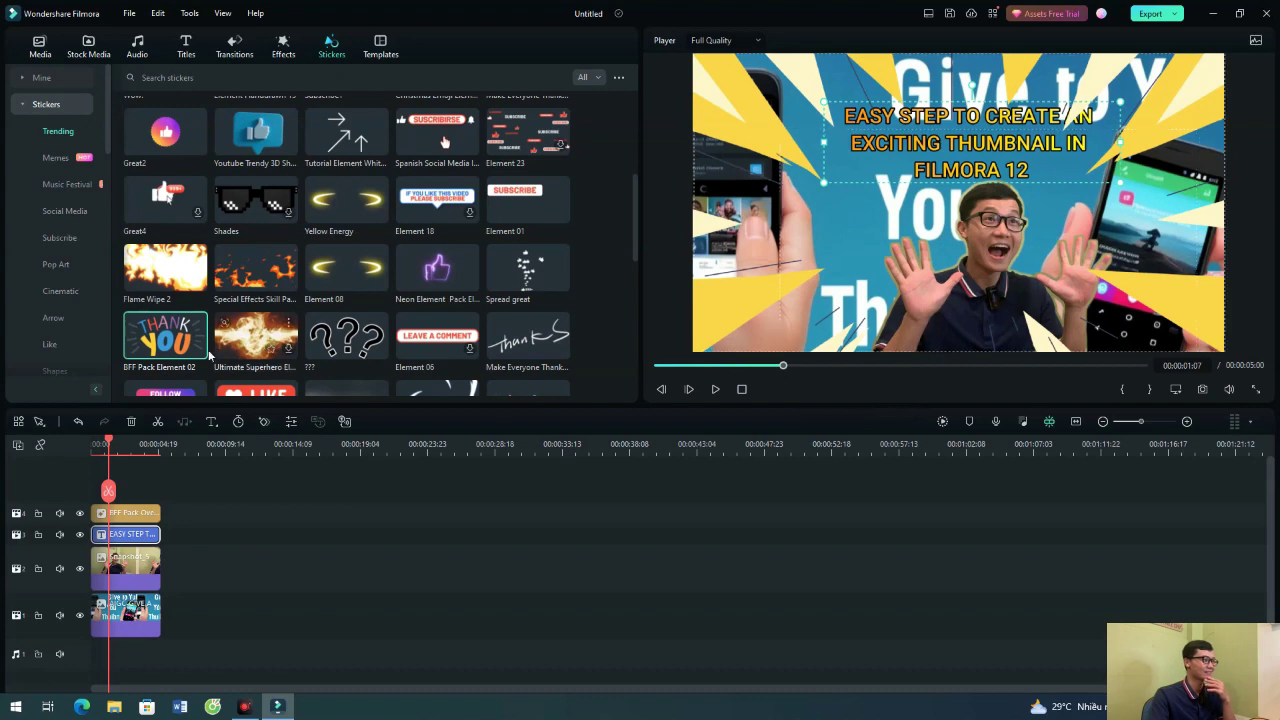
mouse_move(180, 340)
mouse_down()
mouse_move(120, 490)
mouse_move(127, 525)
mouse_up()
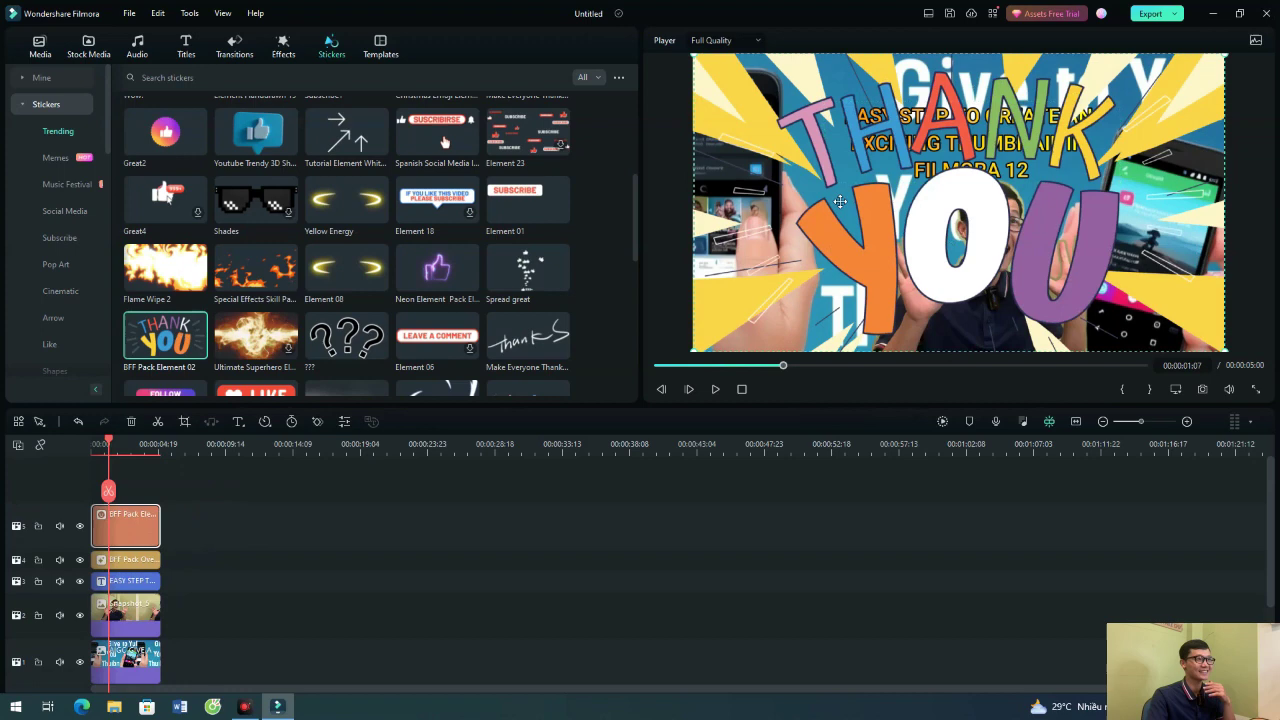
mouse_move(823, 102)
mouse_down()
mouse_move(795, 112)
mouse_move(1120, 290)
mouse_move(1186, 290)
mouse_up()
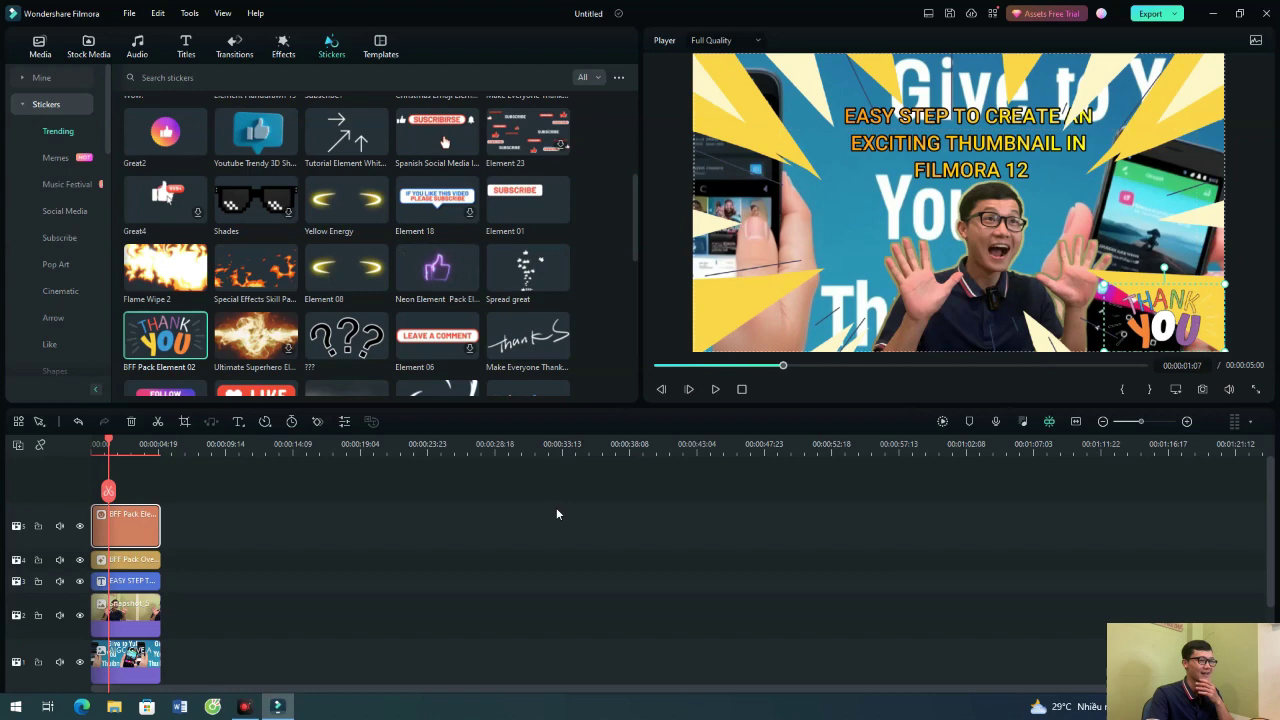
click(39, 48)
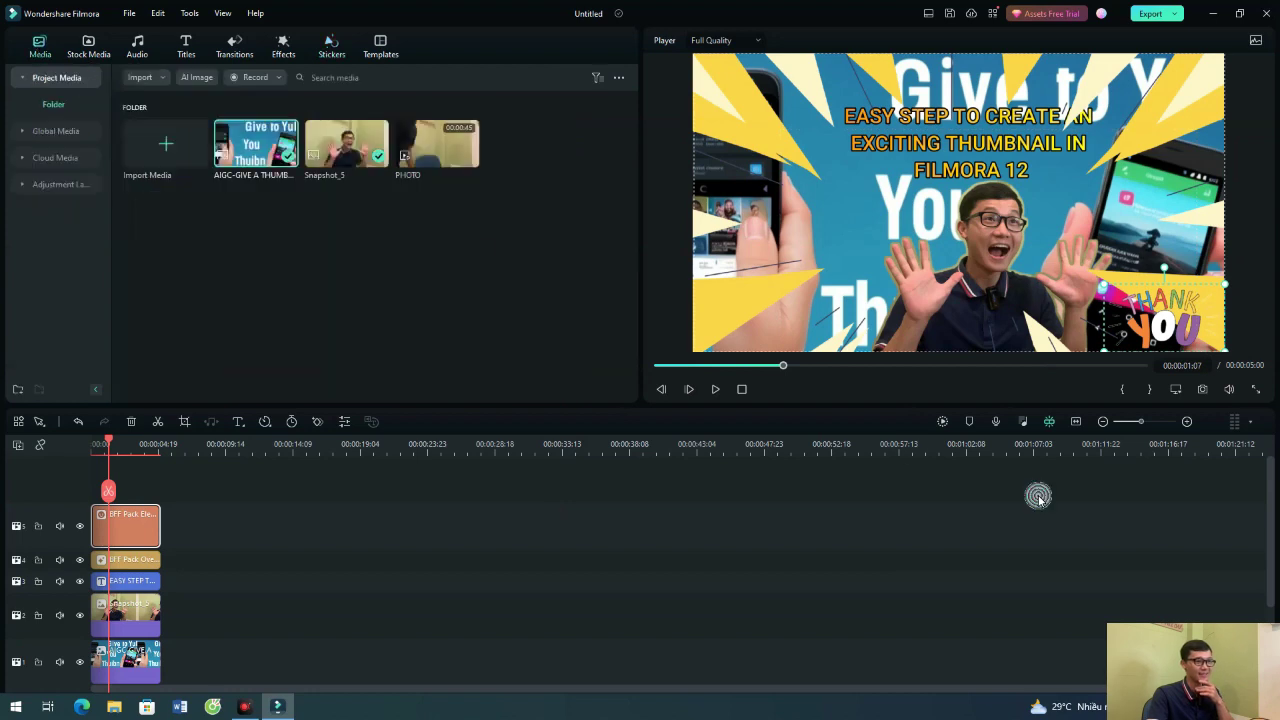
Save the thumbnail frame as a JPG snapshot to the Downloads folder
click(1204, 392)
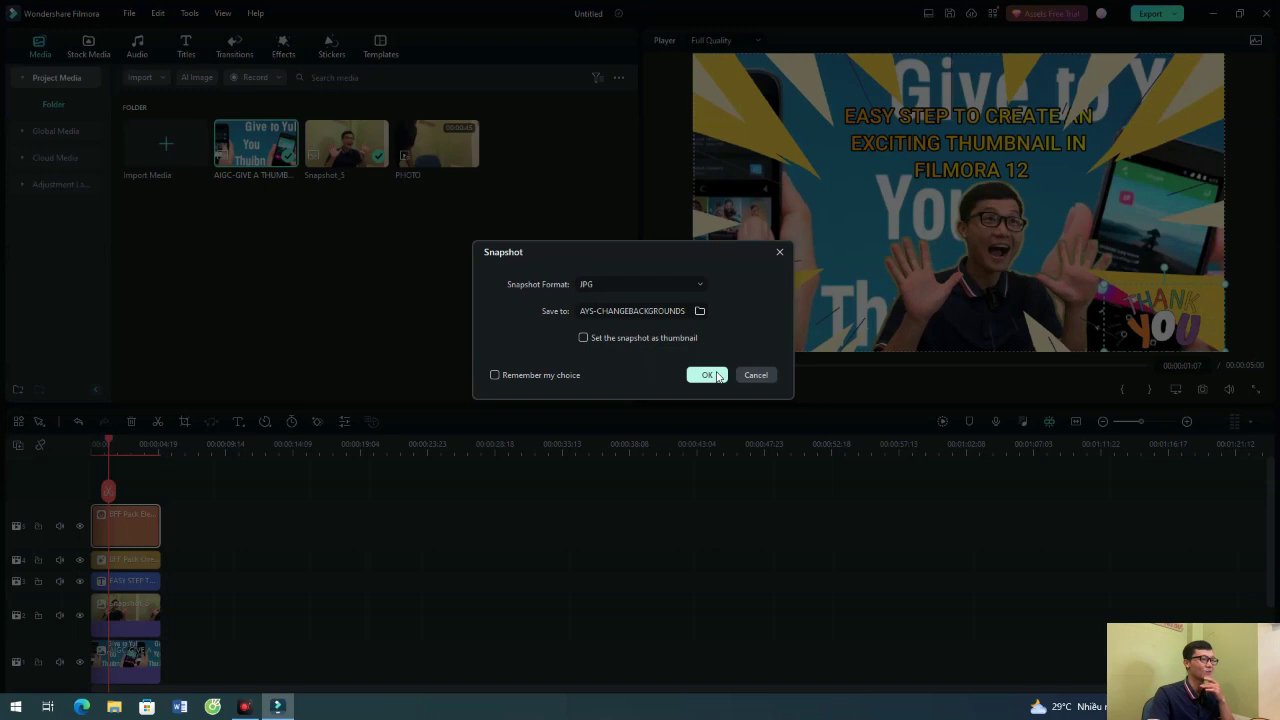
click(700, 311)
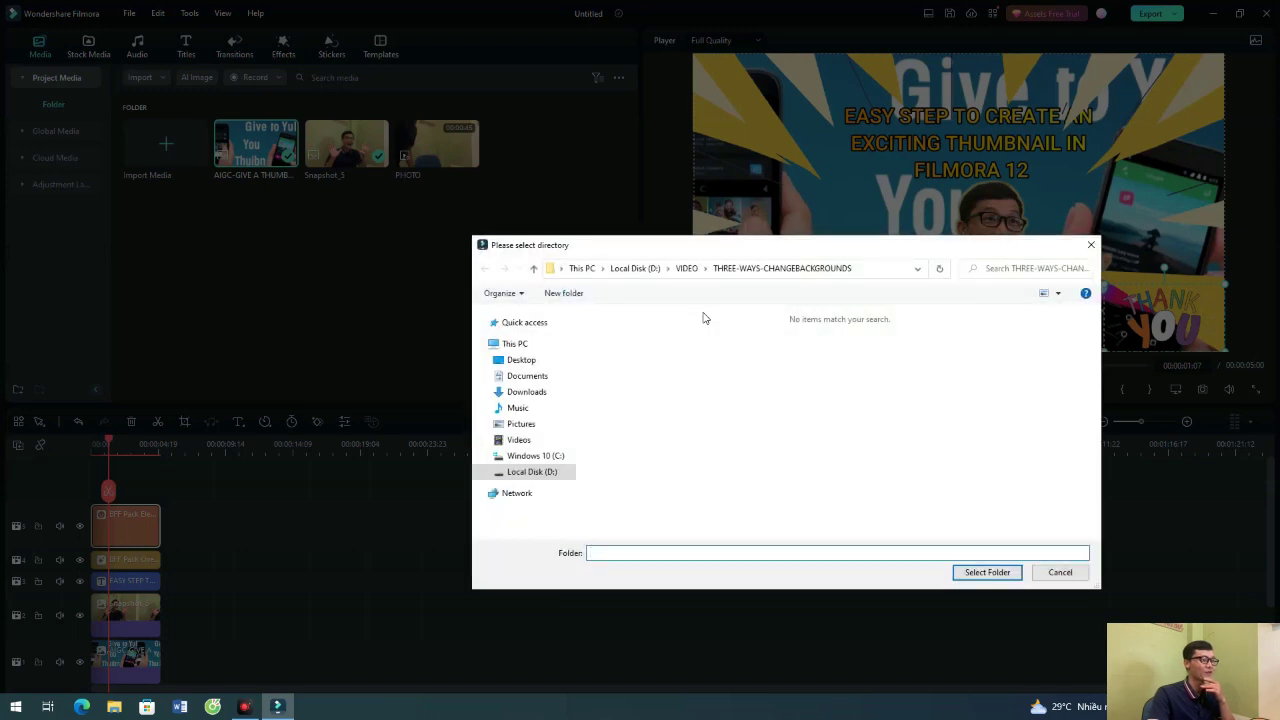
click(528, 392)
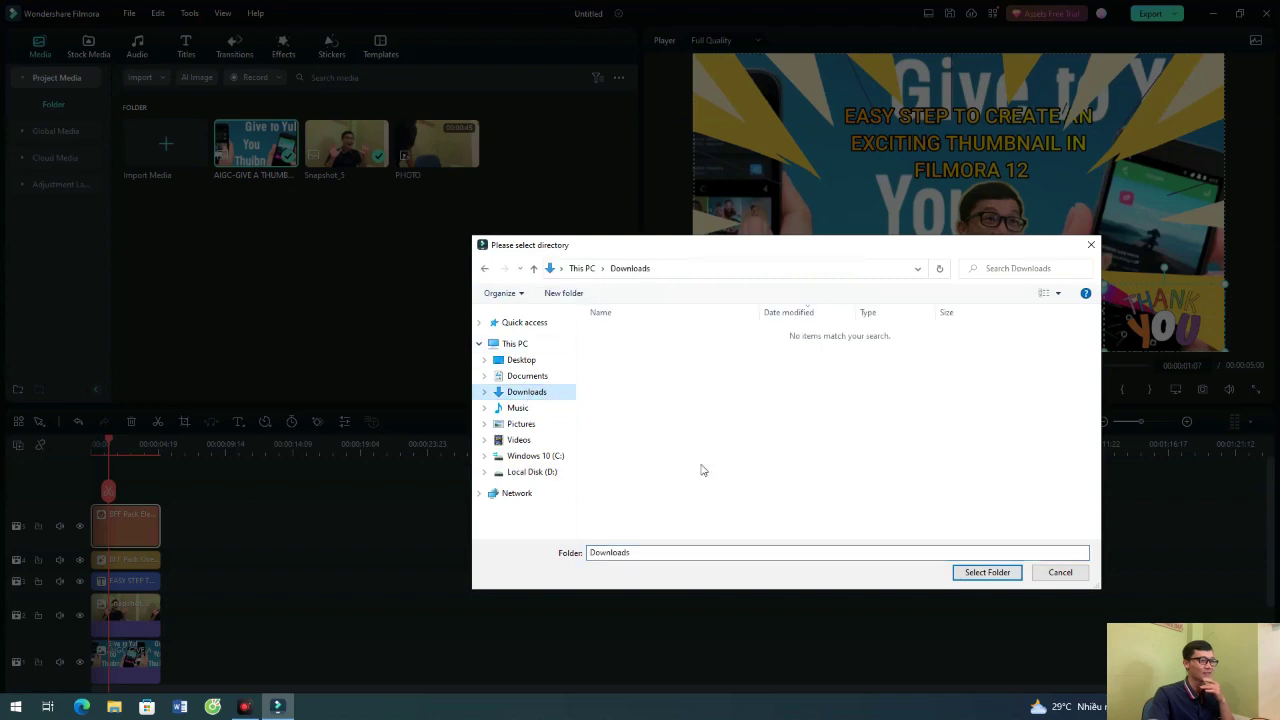
click(987, 572)
click(705, 377)
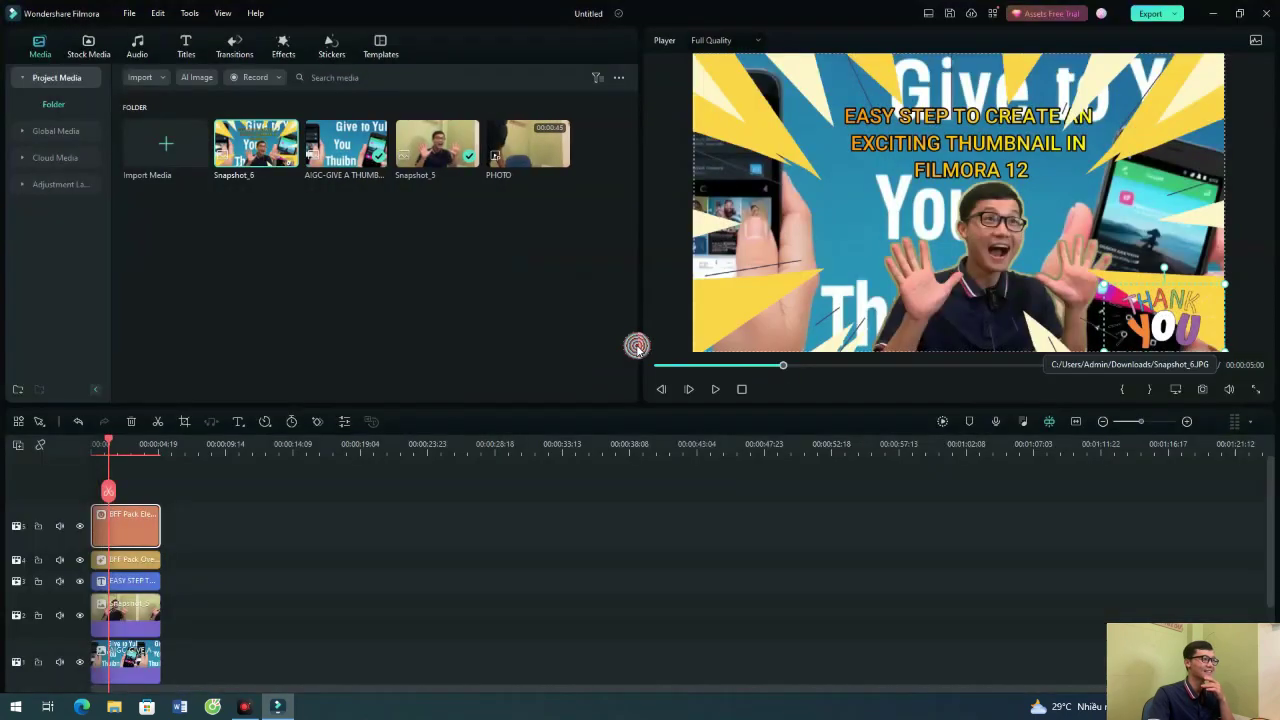
key(space)
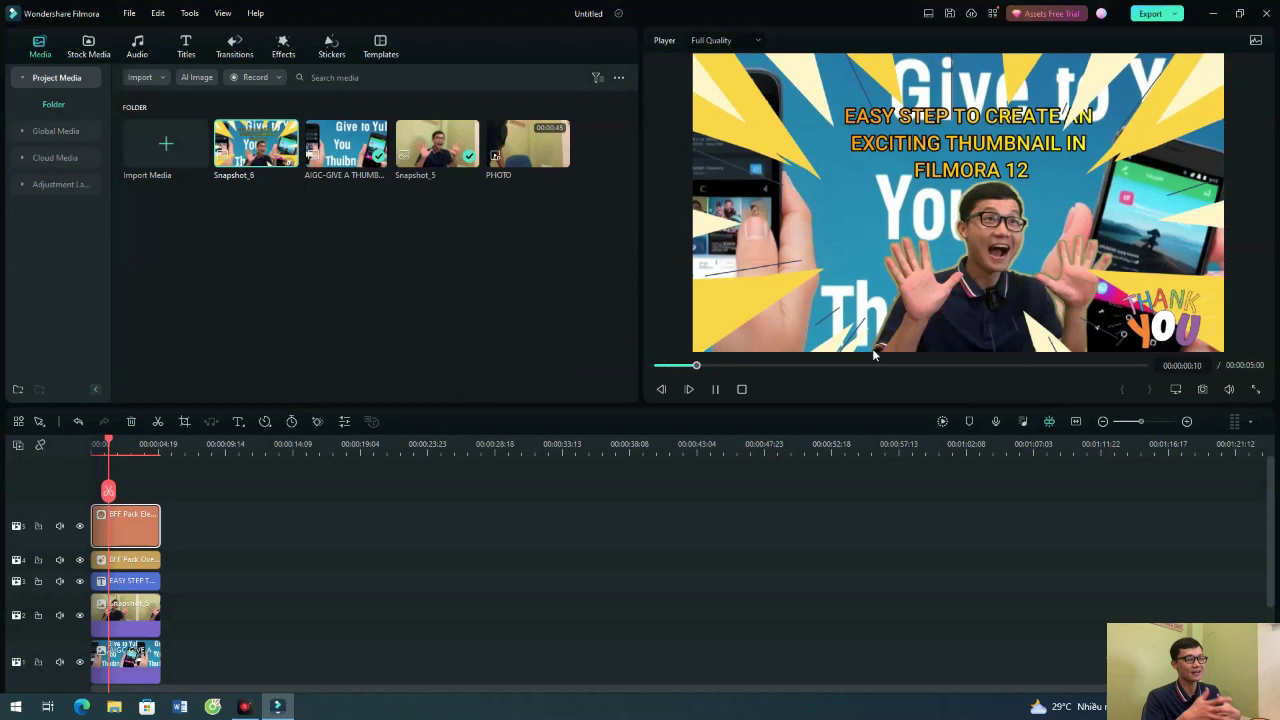